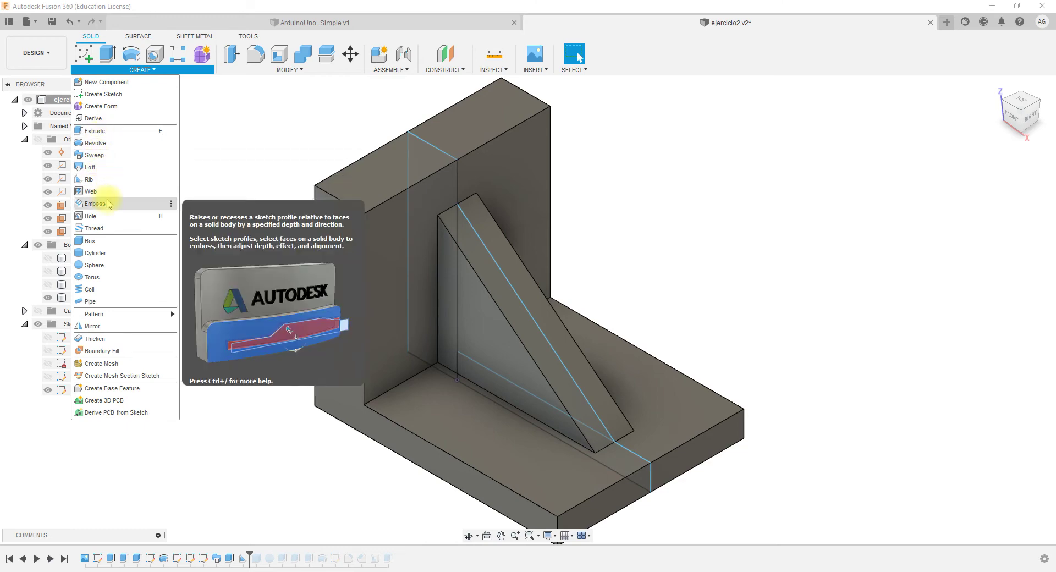
Start a Box primitive and hide Body11 and the Rib sketch to clear the view of the origin planes.
{"action": "left_click", "coordinate": [93, 242]}
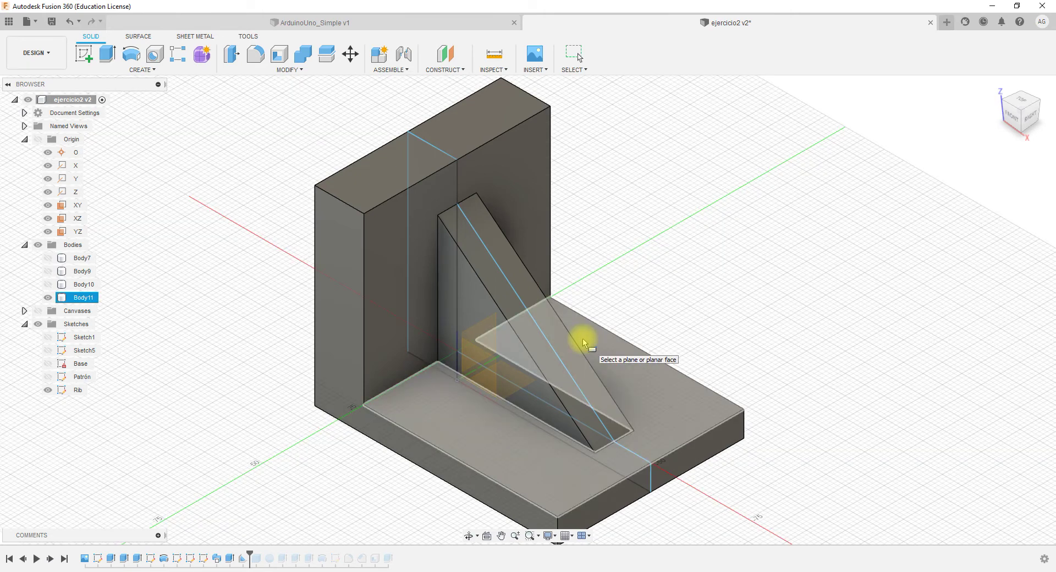
{"action": "left_click", "coordinate": [48, 393]}
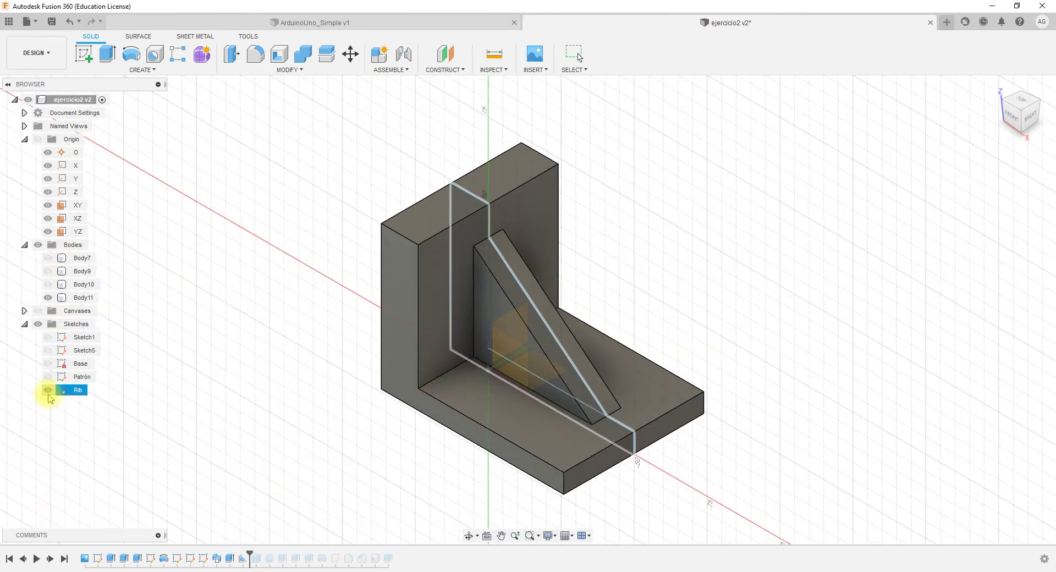
{"action": "left_click", "coordinate": [48, 392]}
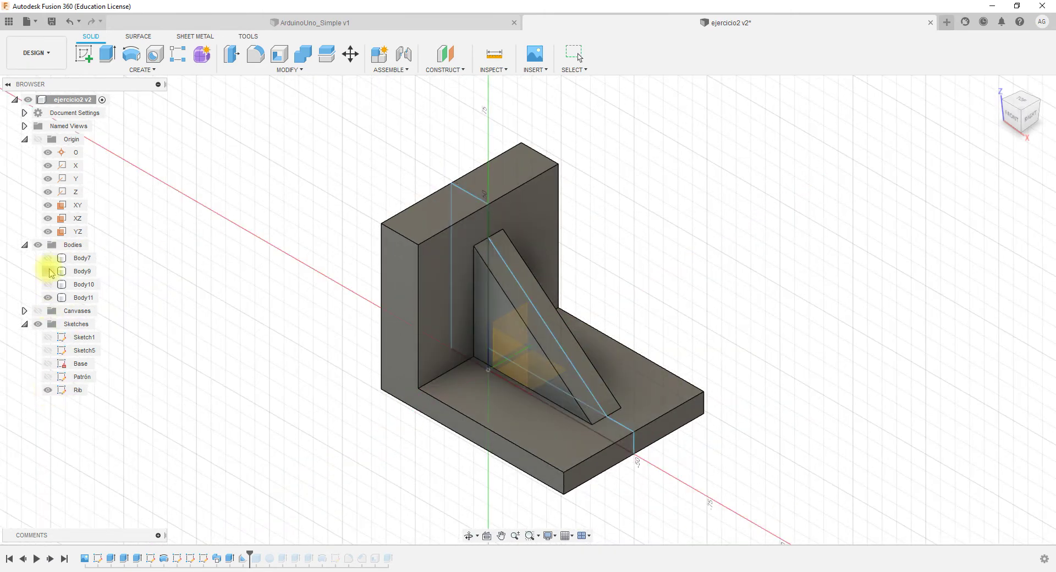
{"action": "left_click", "coordinate": [49, 298]}
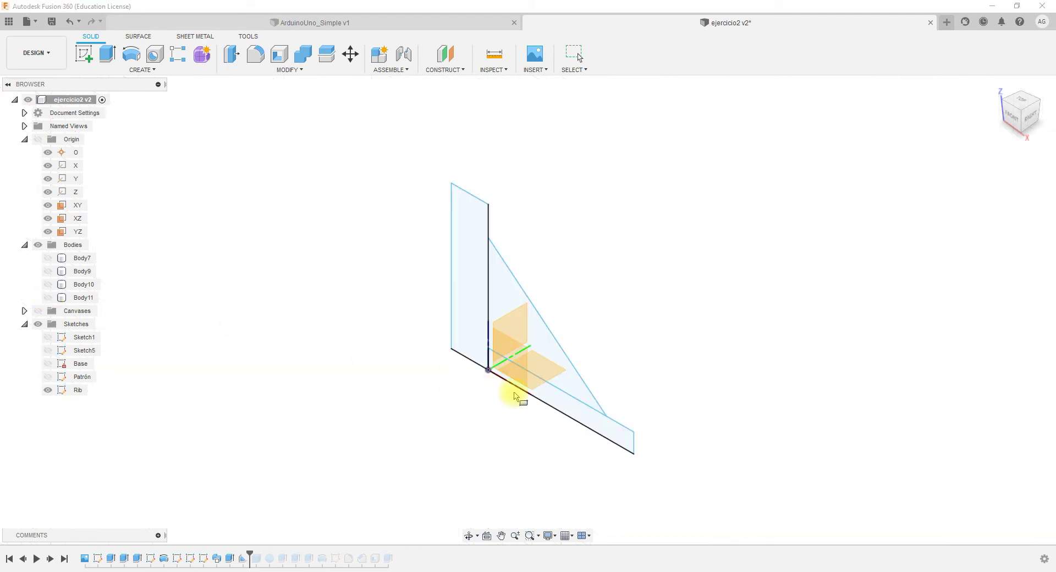
{"action": "left_click", "coordinate": [48, 391]}
{"action": "key", "text": "s"}
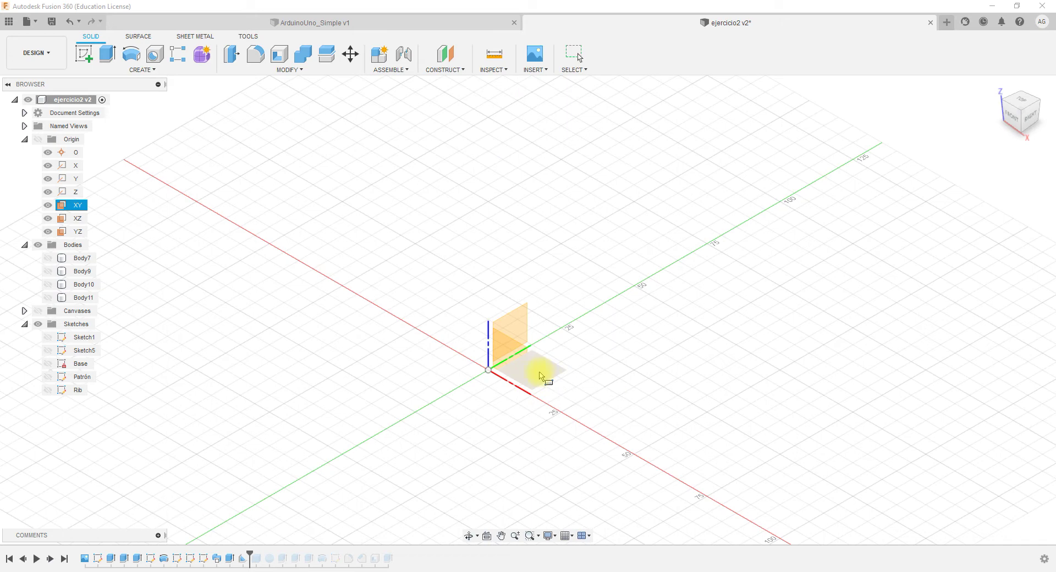
Place the box's base on the XY plane as a 30 by 30 mm rectangle with its first corner at the origin.
{"action": "left_click", "coordinate": [540, 375]}
{"action": "key", "text": "r"}
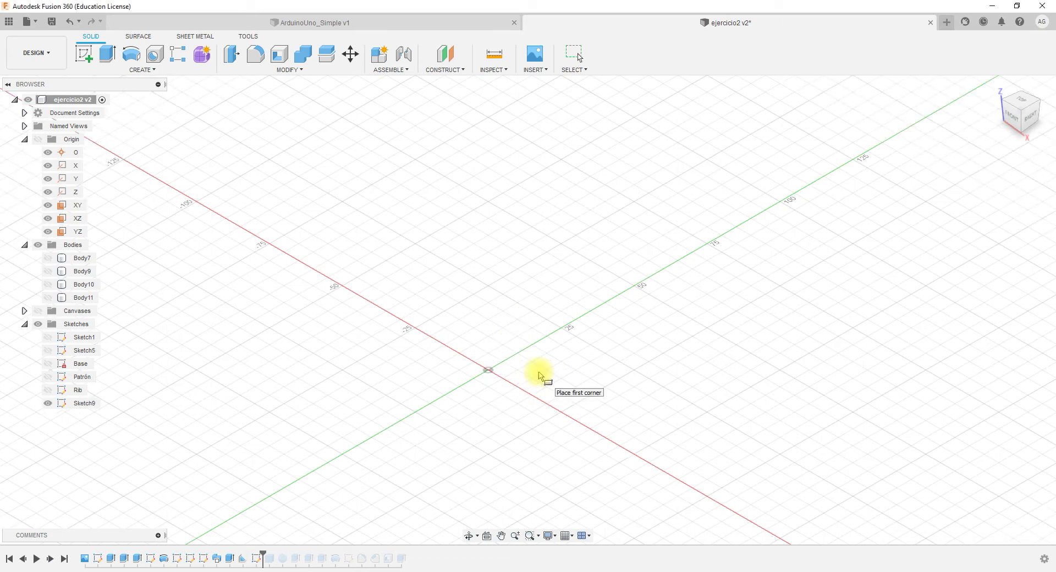
{"action": "left_click", "coordinate": [488, 371]}
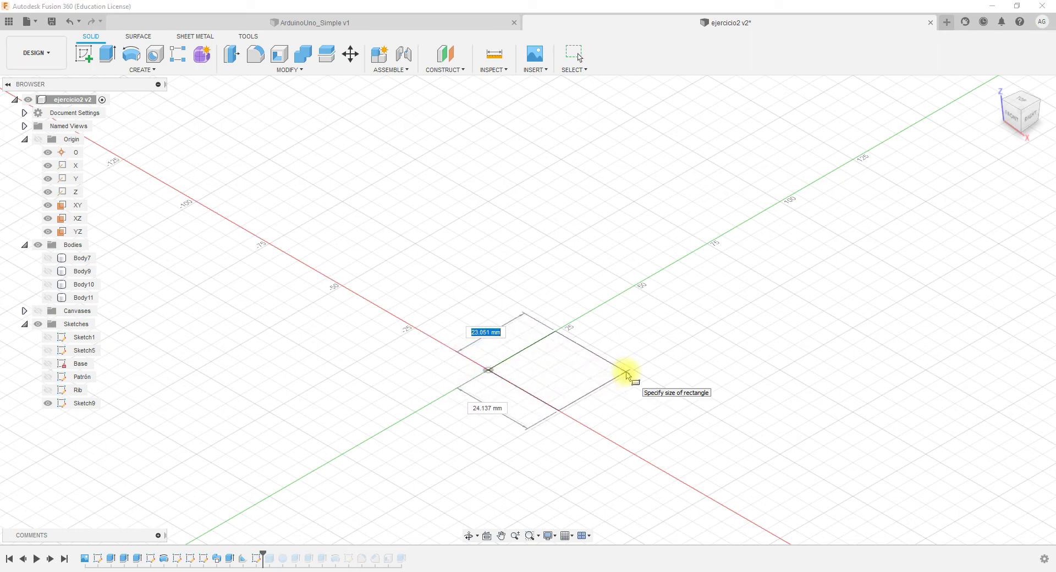
{"action": "type", "text": "30"}
{"action": "key", "text": "Tab"}
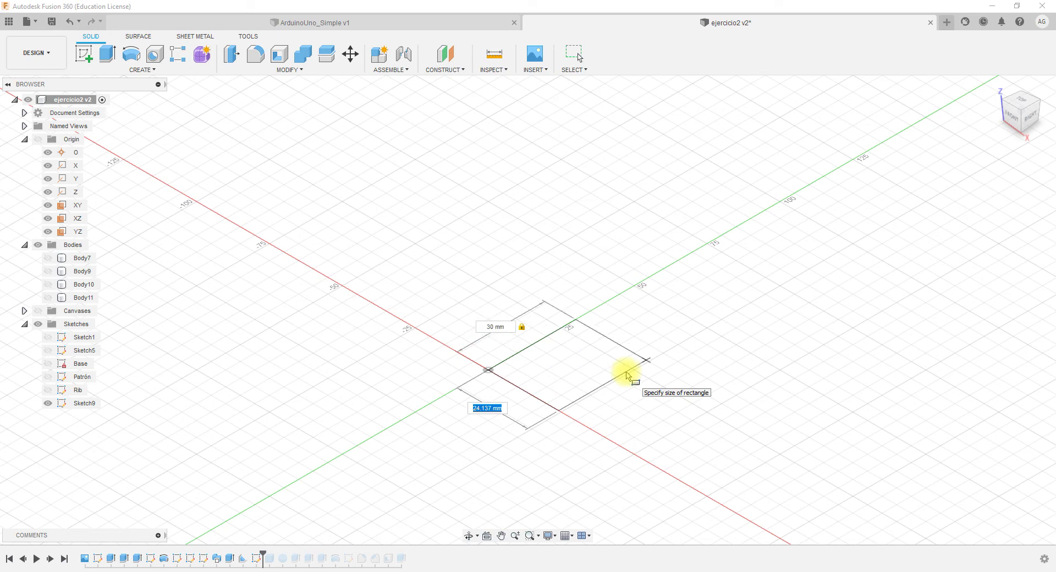
{"action": "type", "text": "30"}
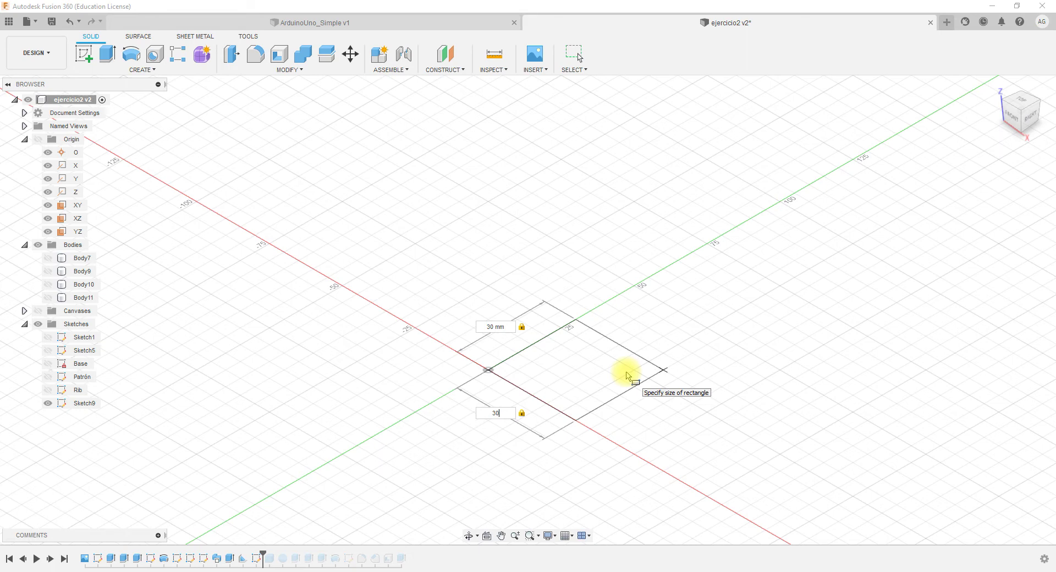
{"action": "key", "text": "Return"}
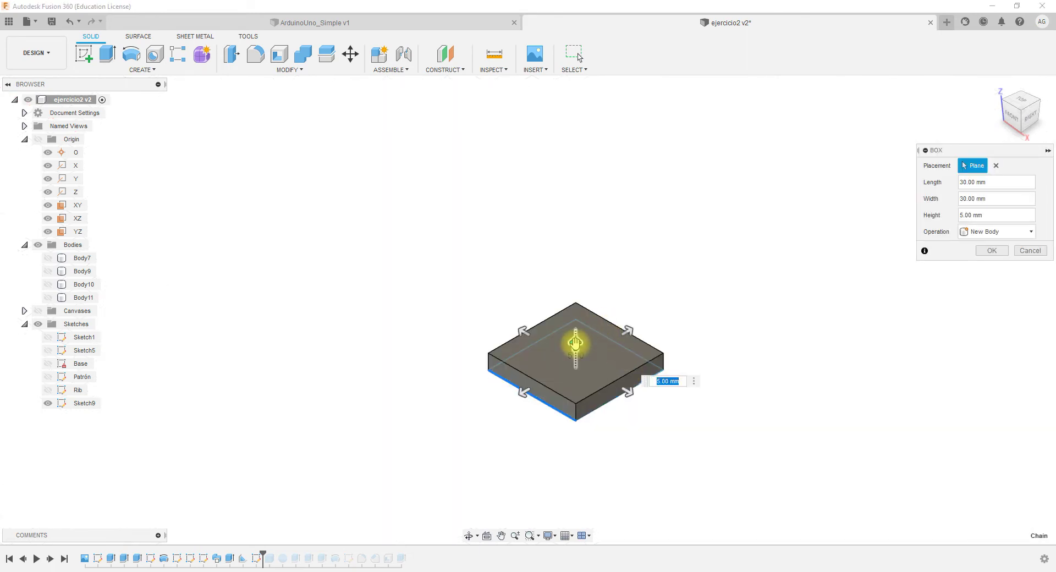
Raise the box's height to 40 mm and try the side handles that control its length and width.
{"action": "left_click_drag", "start_coordinate": [575, 344], "coordinate": [573, 279]}
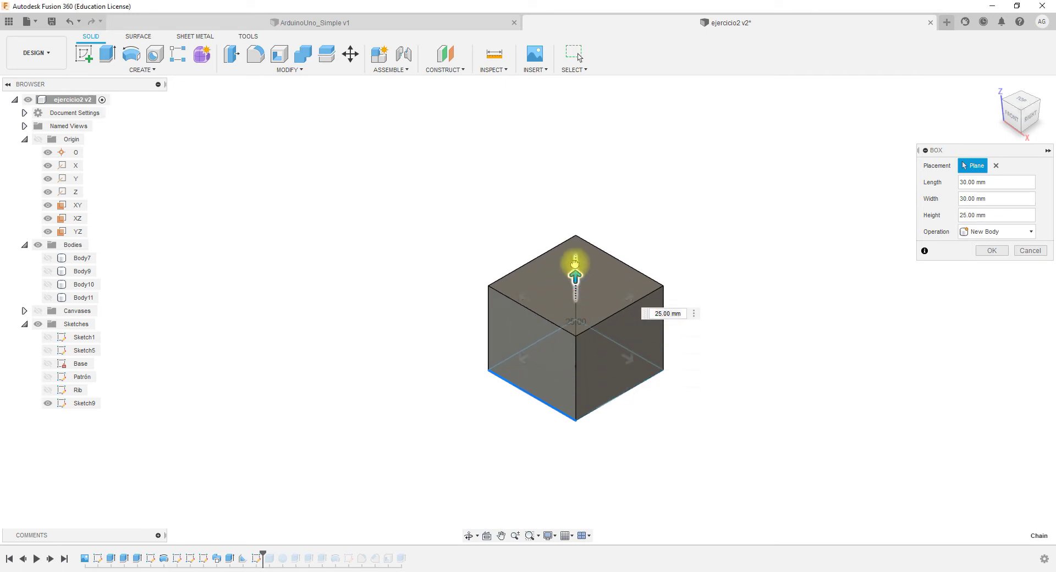
{"action": "left_click_drag", "start_coordinate": [574, 263], "coordinate": [575, 223]}
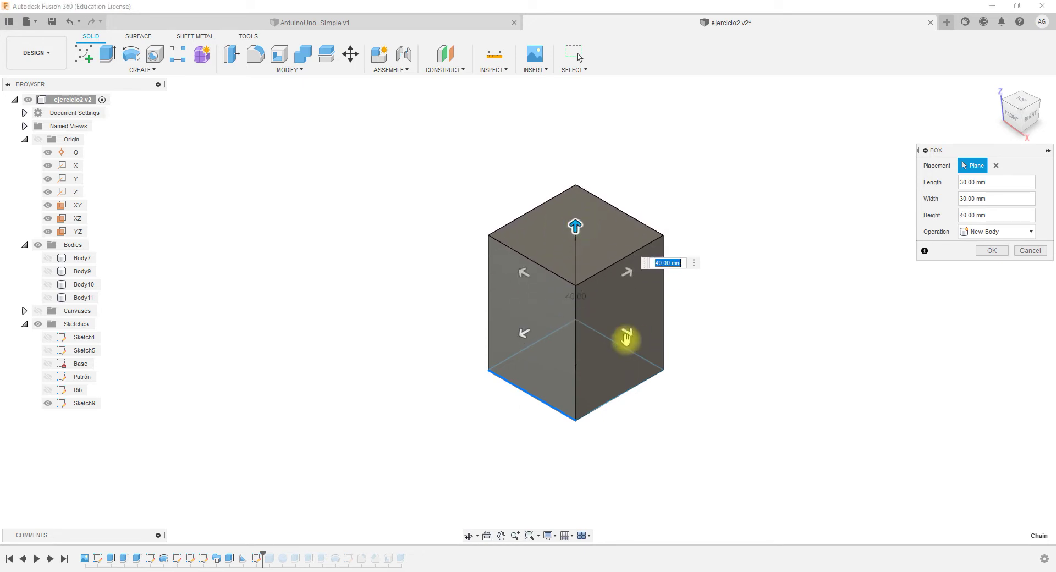
{"action": "left_click", "coordinate": [627, 335]}
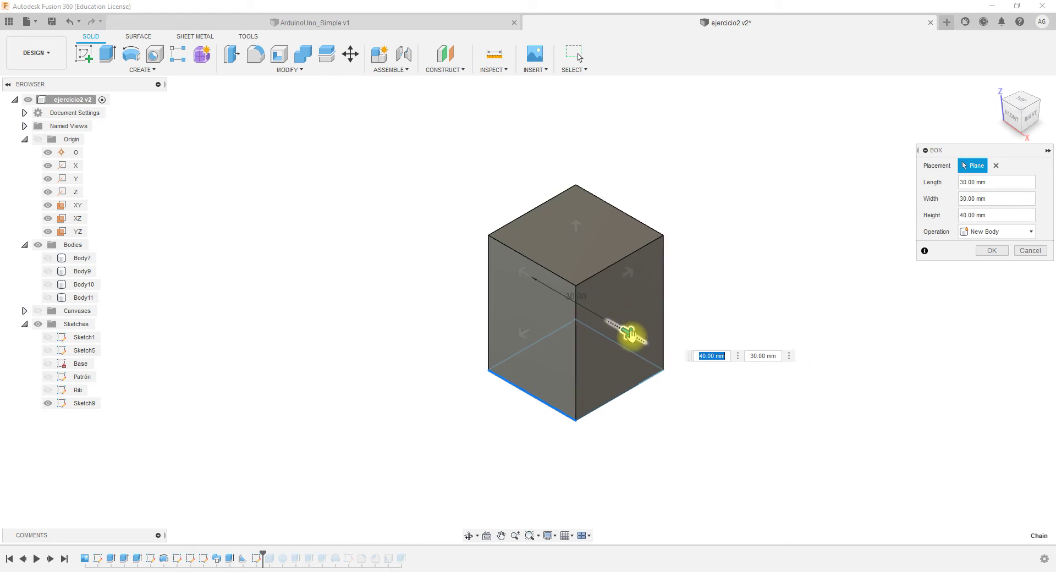
{"action": "left_click", "coordinate": [523, 335]}
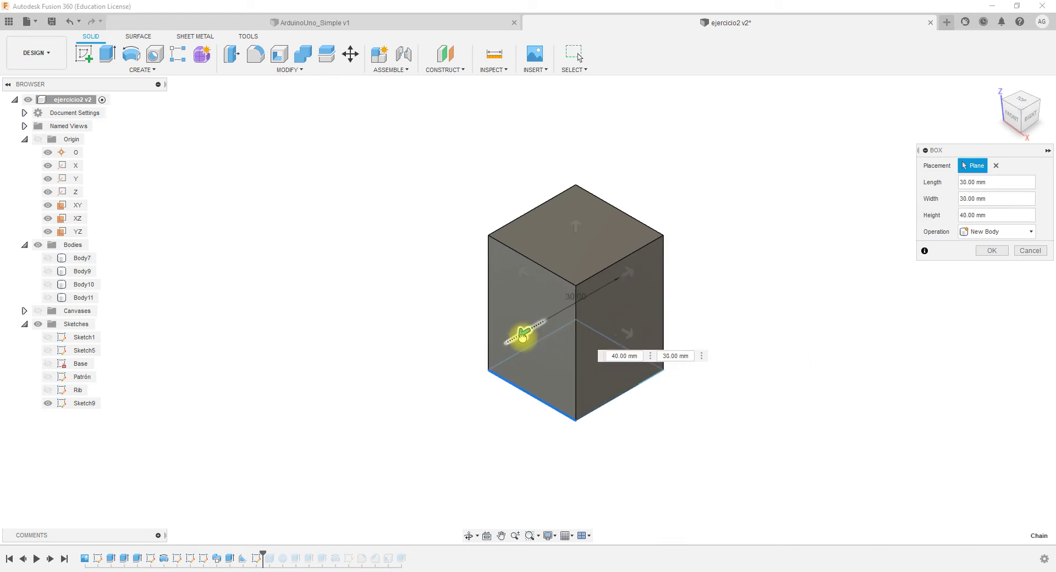
{"action": "left_click", "coordinate": [628, 333]}
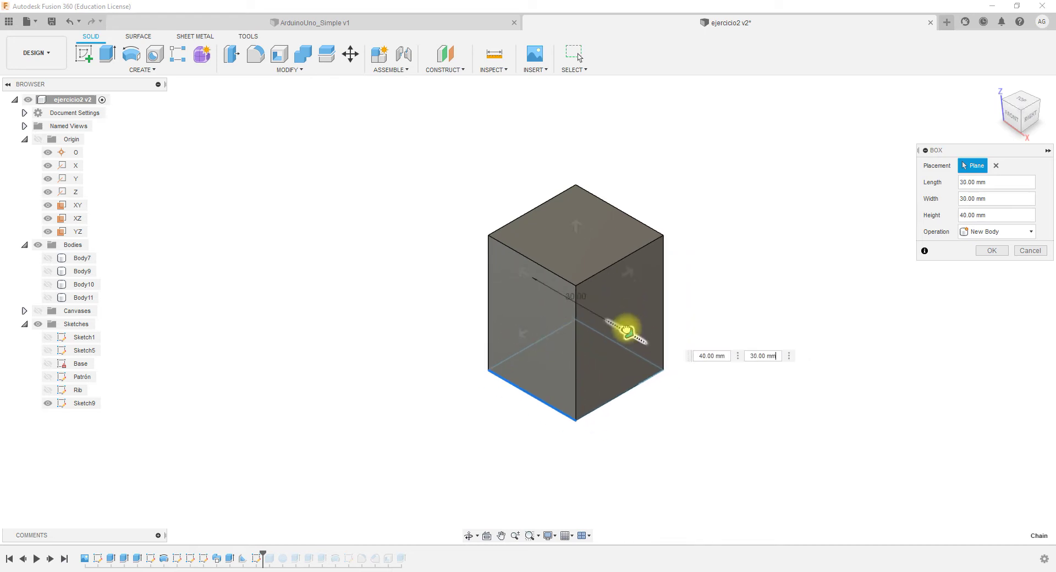
{"action": "left_click", "coordinate": [628, 273]}
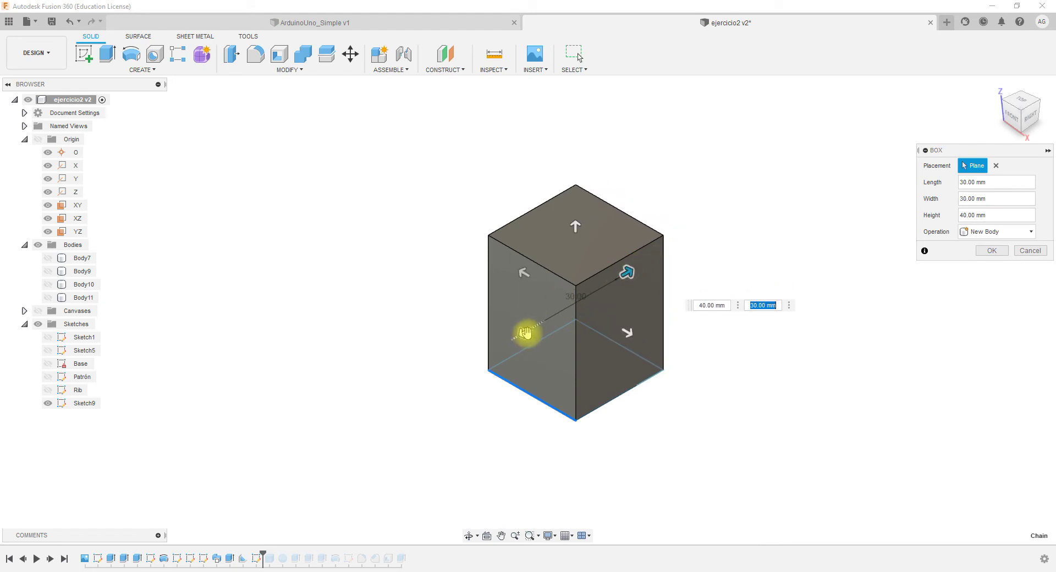
Resize the box to 40 mm length, 45 mm width and 35 mm height, and create it as a new body.
{"action": "left_click_drag", "start_coordinate": [525, 332], "coordinate": [503, 269]}
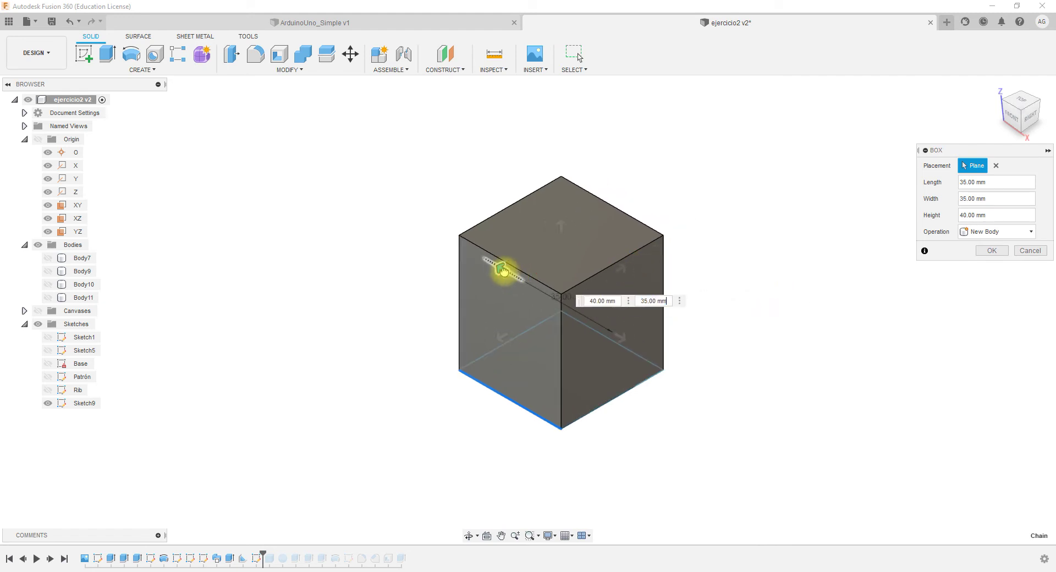
{"action": "left_click_drag", "start_coordinate": [618, 337], "coordinate": [635, 345]}
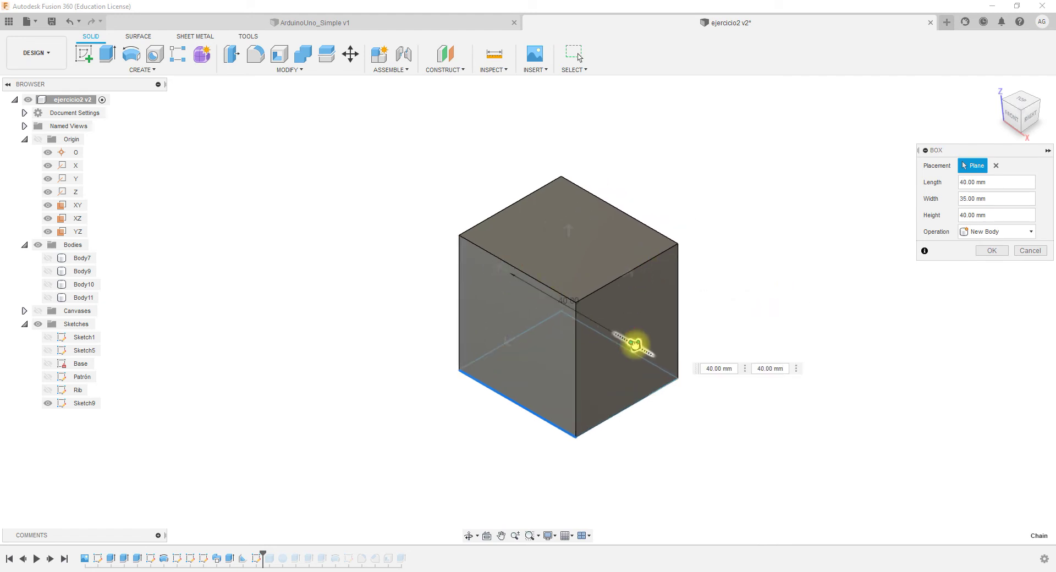
{"action": "left_click_drag", "start_coordinate": [507, 339], "coordinate": [495, 349]}
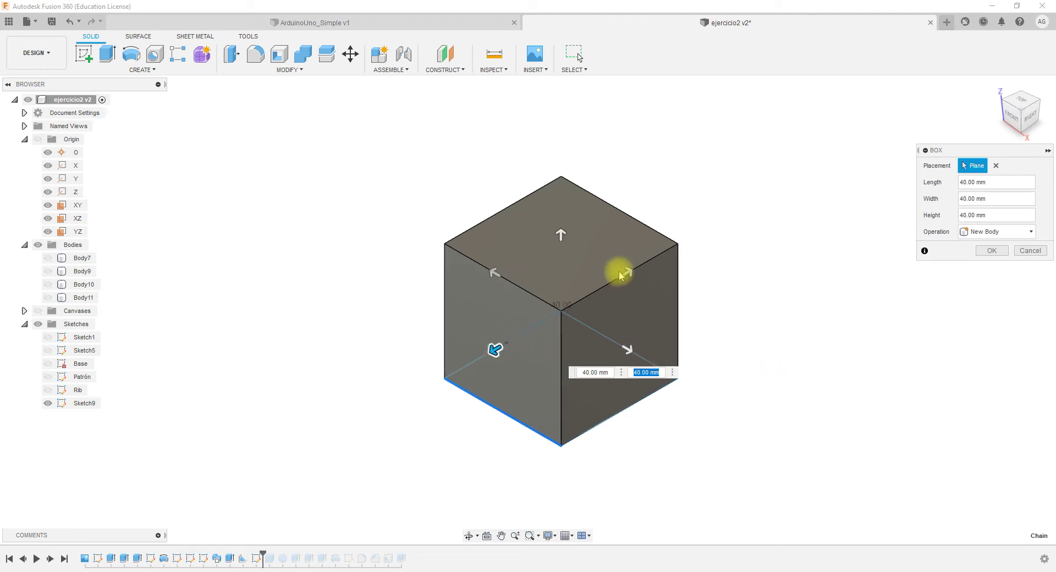
{"action": "left_click_drag", "start_coordinate": [622, 271], "coordinate": [639, 264]}
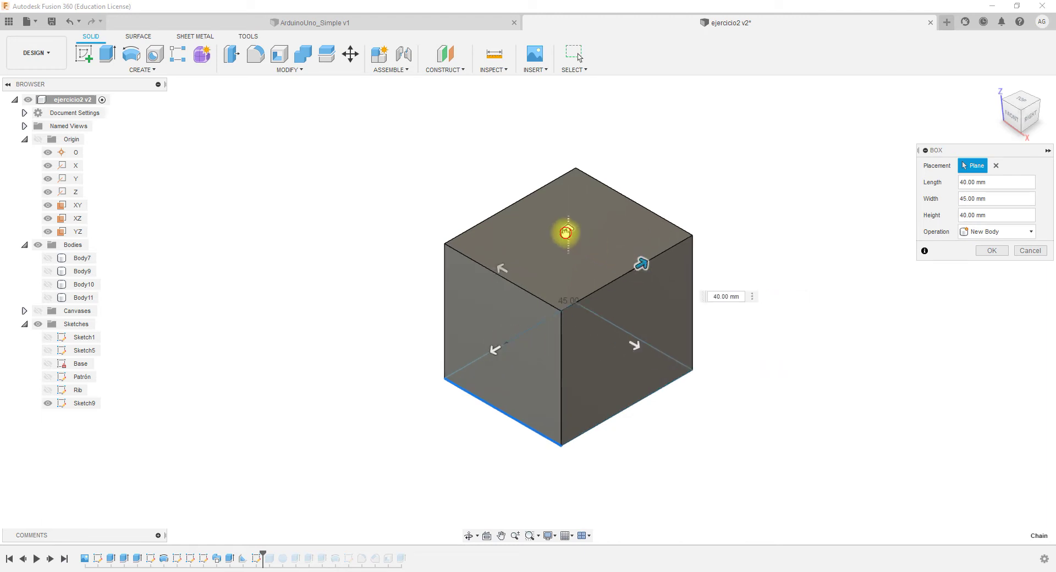
{"action": "mouse_move", "coordinate": [565, 232]}
{"action": "left_mouse_down"}
{"action": "mouse_move", "coordinate": [565, 218]}
{"action": "mouse_move", "coordinate": [567, 246]}
{"action": "left_mouse_up"}
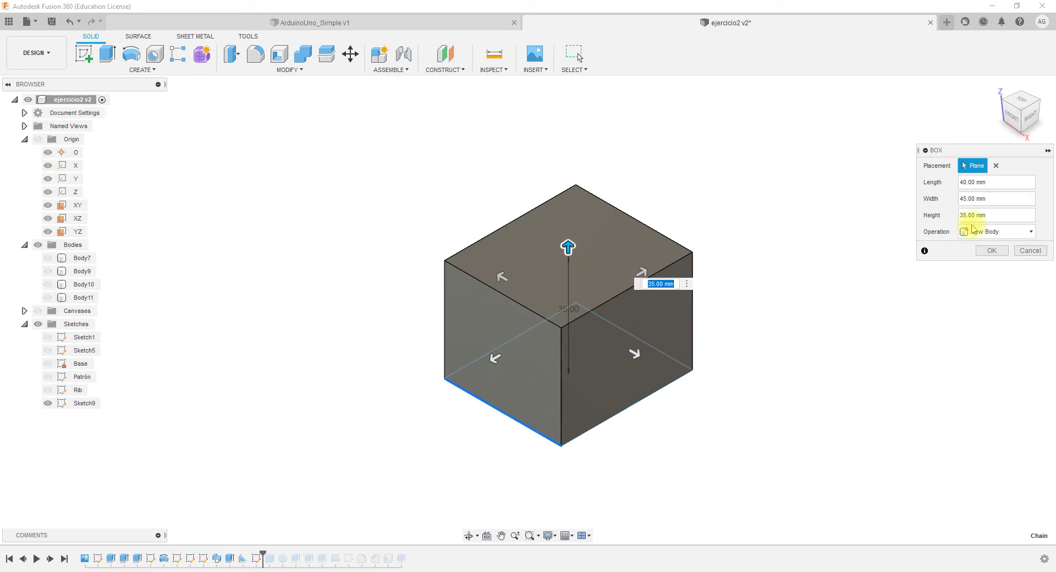
{"action": "left_click", "coordinate": [990, 251]}
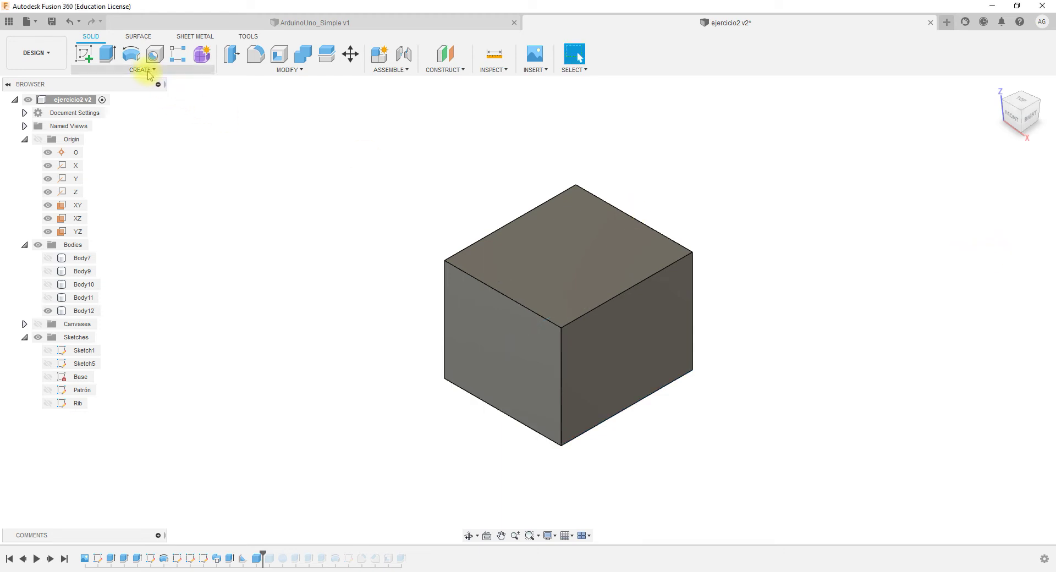
Hide the box and start a Cylinder on the XY plane with a 50 mm diameter base centred on the origin.
{"action": "left_click", "coordinate": [146, 70]}
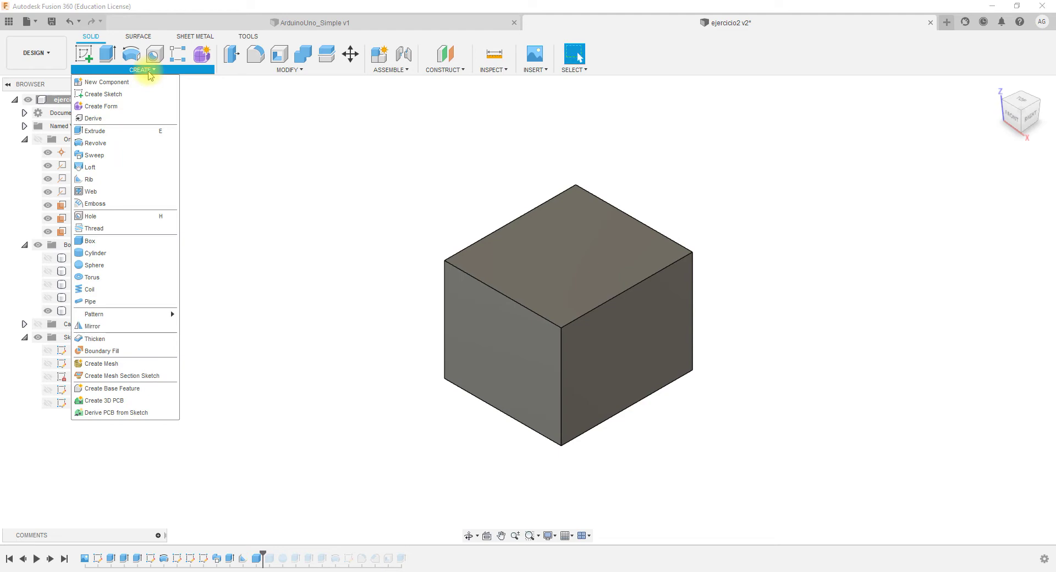
{"action": "left_click", "coordinate": [118, 254]}
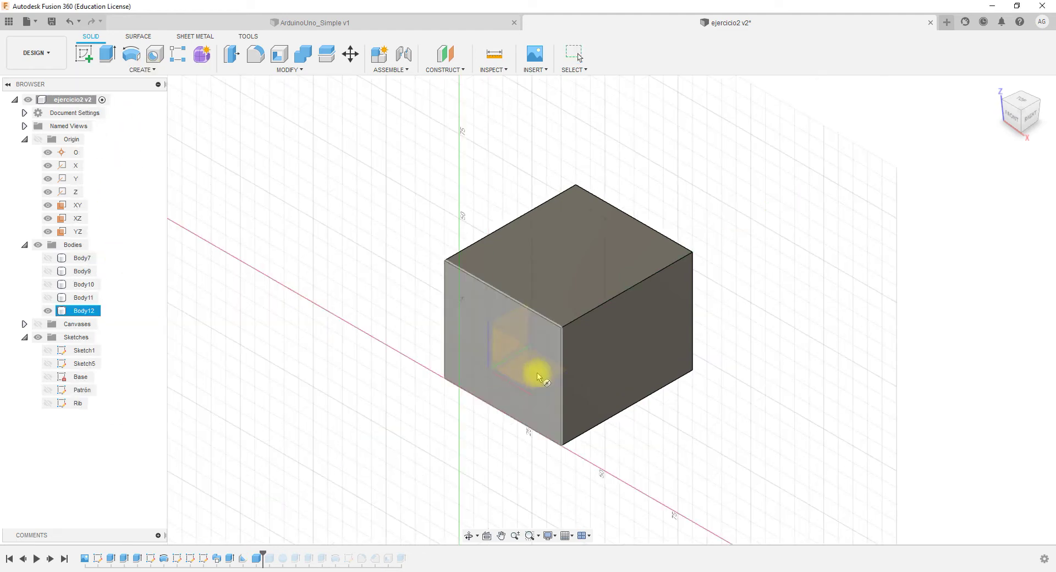
{"action": "left_click", "coordinate": [48, 311]}
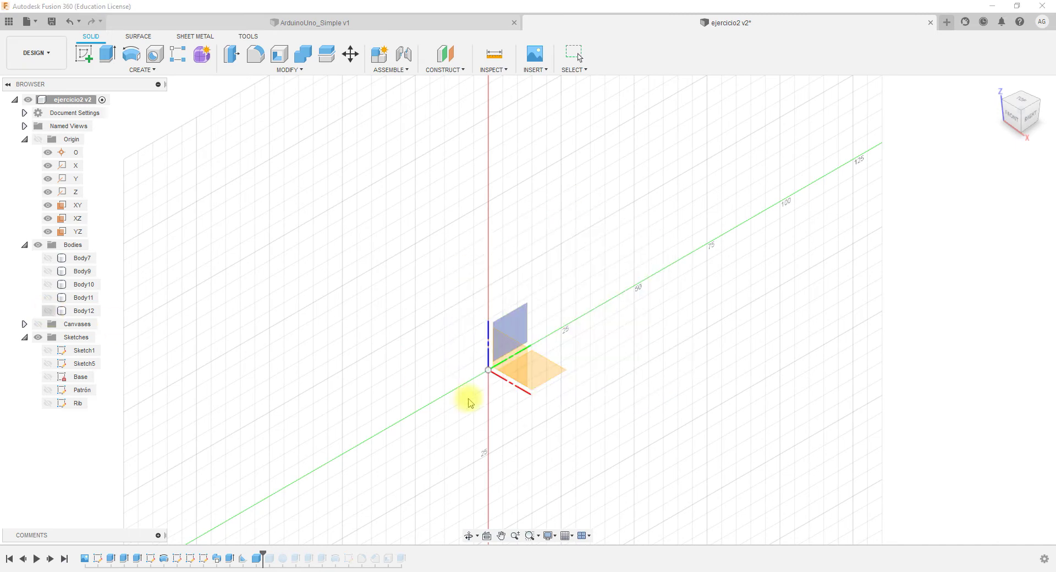
{"action": "left_click", "coordinate": [543, 376]}
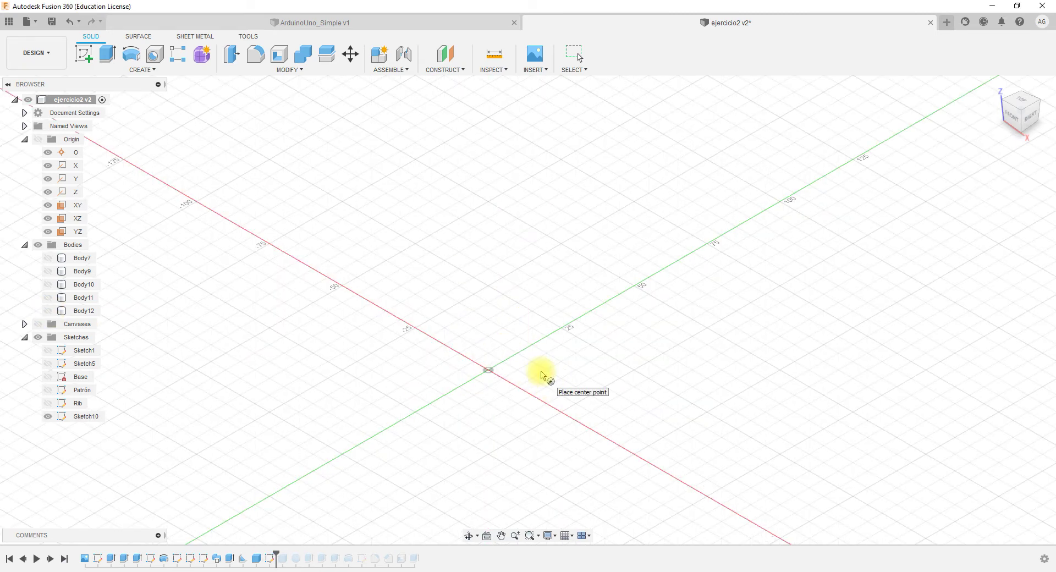
{"action": "left_click", "coordinate": [488, 370]}
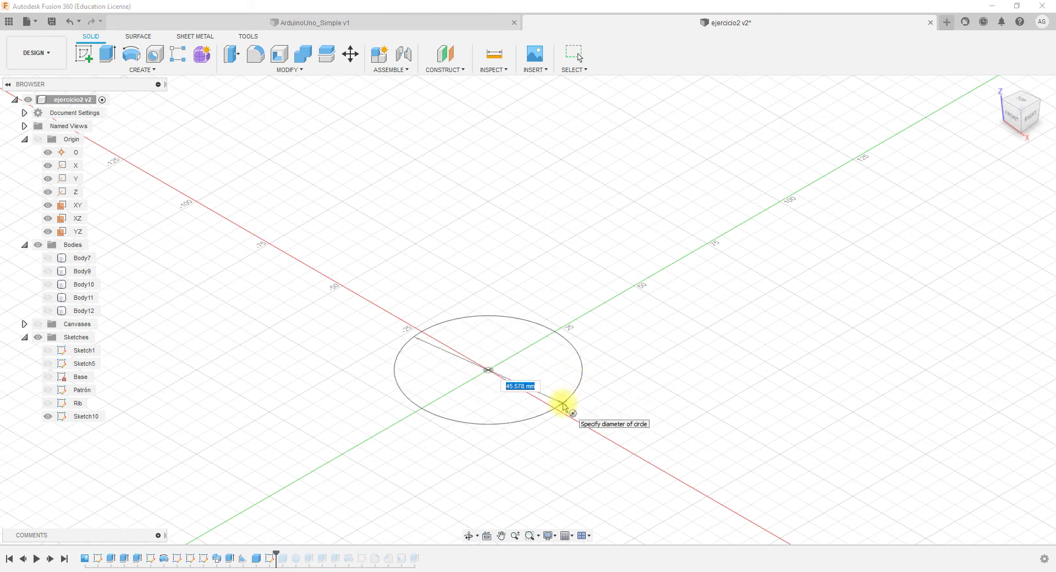
{"action": "type", "text": "50"}
{"action": "key", "text": "Return"}
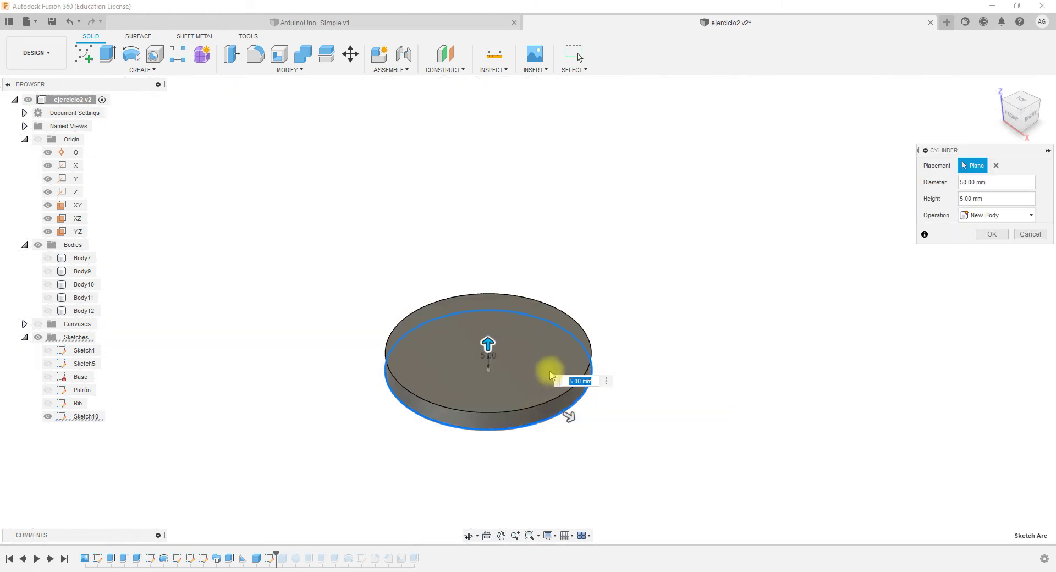
Adjust the cylinder to 30 mm diameter and 55 mm height, and create it as a new body.
{"action": "left_click_drag", "start_coordinate": [488, 345], "coordinate": [489, 222]}
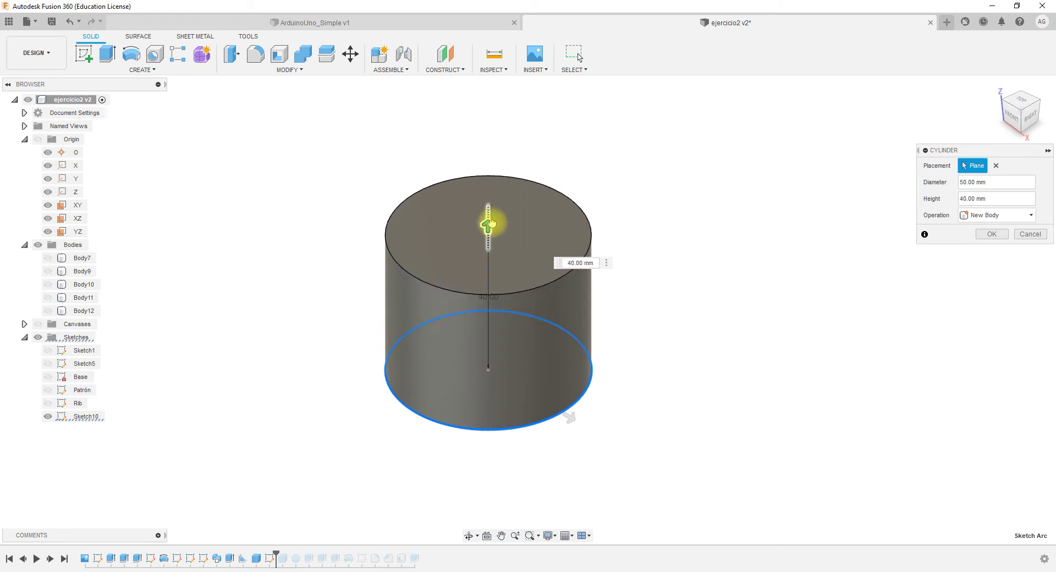
{"action": "left_click_drag", "start_coordinate": [565, 418], "coordinate": [532, 377]}
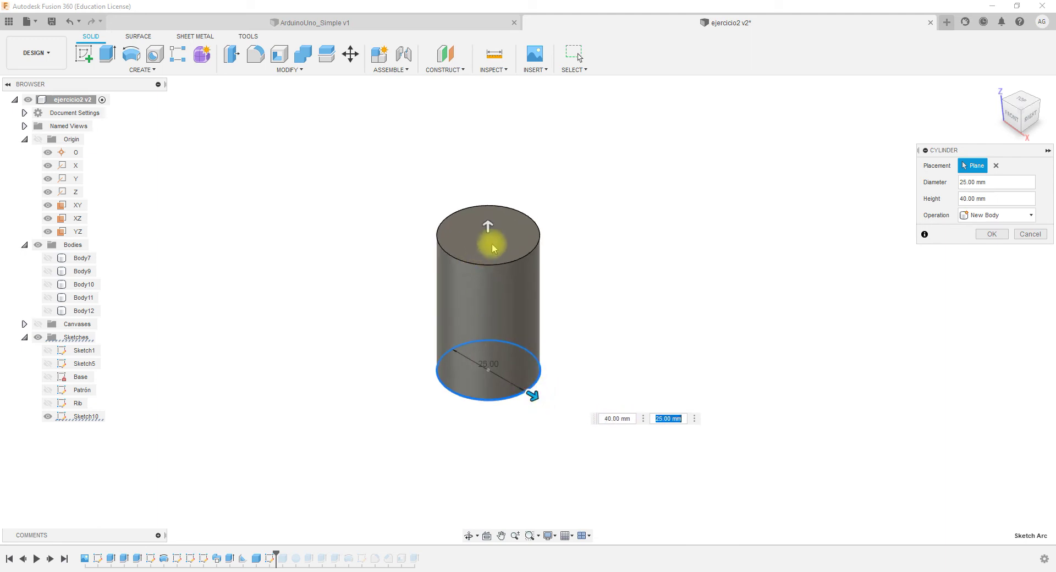
{"action": "left_click_drag", "start_coordinate": [486, 224], "coordinate": [495, 176]}
{"action": "mouse_move", "coordinate": [532, 399]}
{"action": "left_mouse_down"}
{"action": "mouse_move", "coordinate": [549, 405]}
{"action": "mouse_move", "coordinate": [541, 400]}
{"action": "left_mouse_up"}
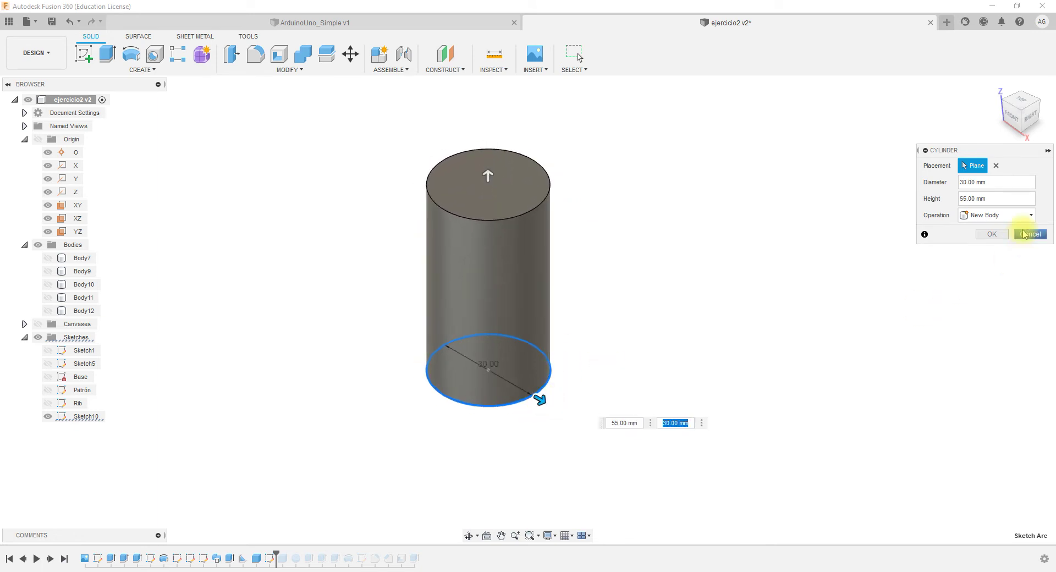
{"action": "left_click", "coordinate": [991, 233]}
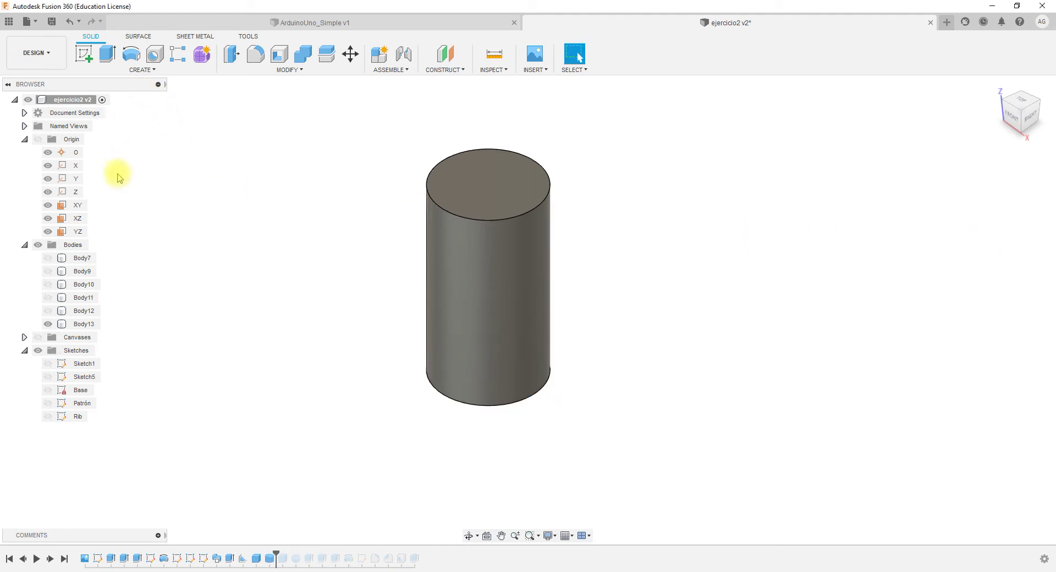
Hide the cylinder and create a 45 mm diameter sphere centred on the origin as a new body.
{"action": "left_click", "coordinate": [48, 324]}
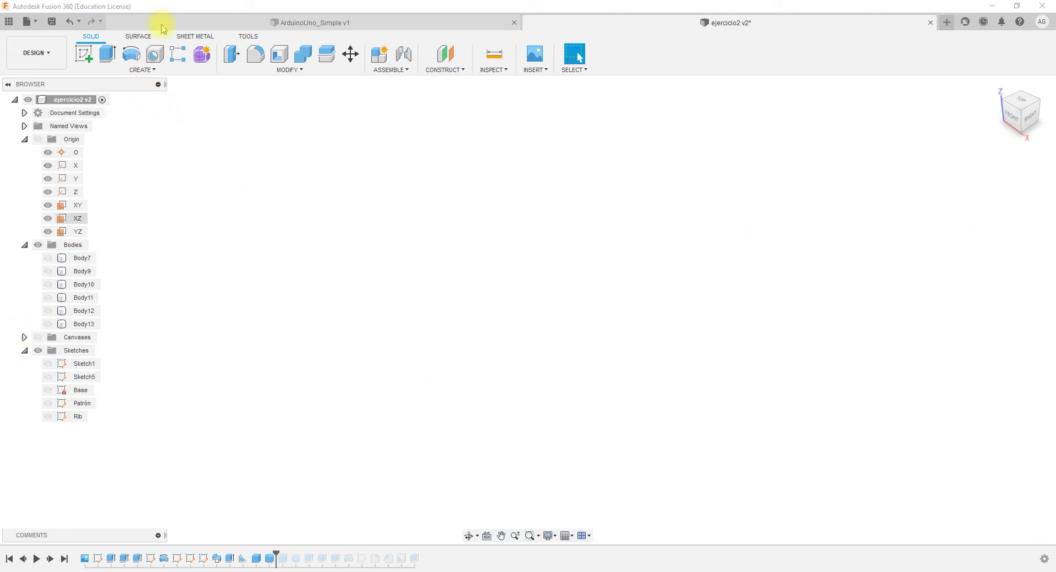
{"action": "left_click", "coordinate": [144, 70]}
{"action": "left_click", "coordinate": [101, 270]}
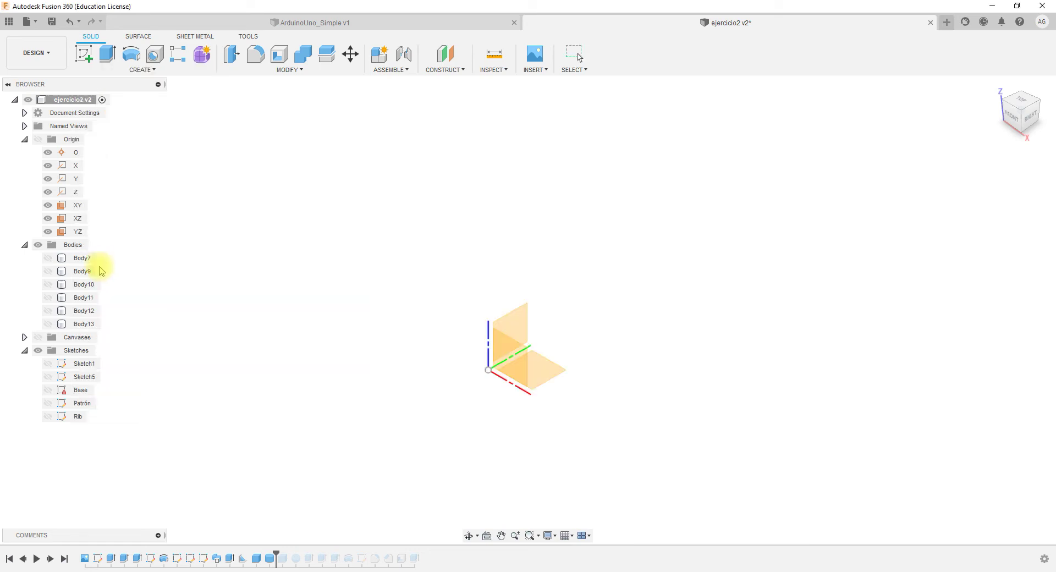
{"action": "left_click", "coordinate": [495, 369]}
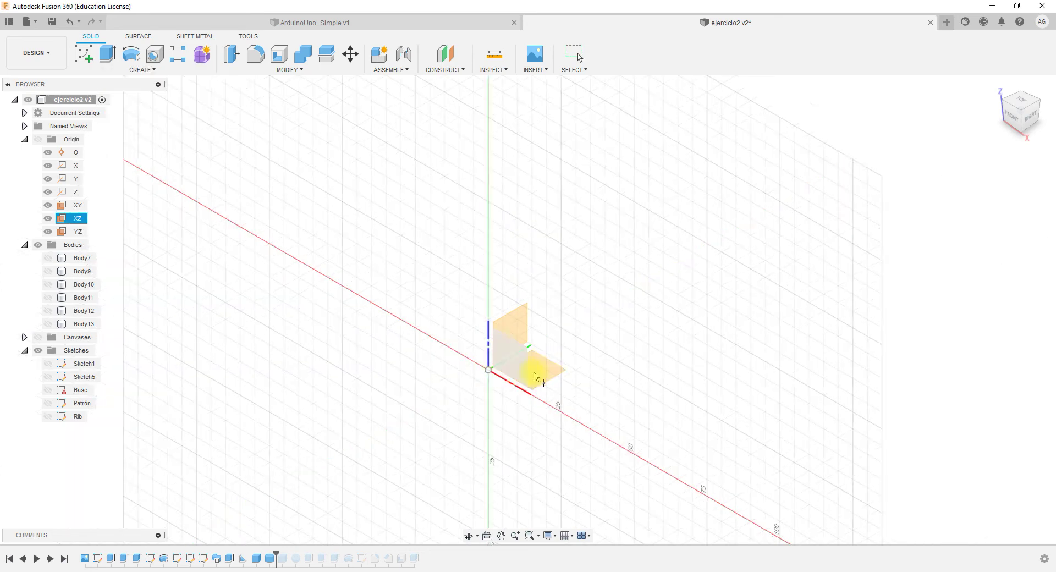
{"action": "left_click", "coordinate": [478, 383]}
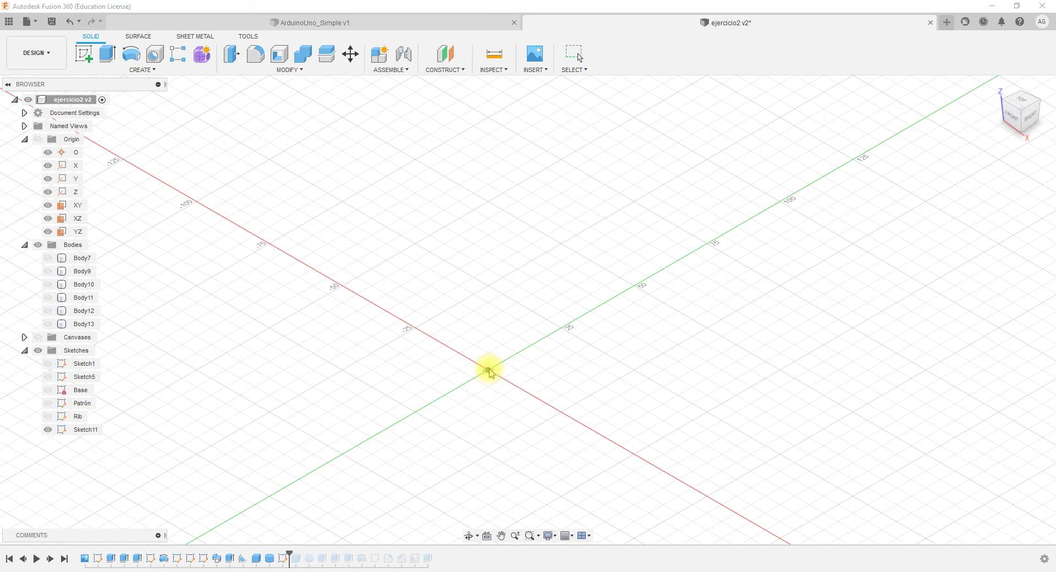
{"action": "left_click", "coordinate": [489, 370]}
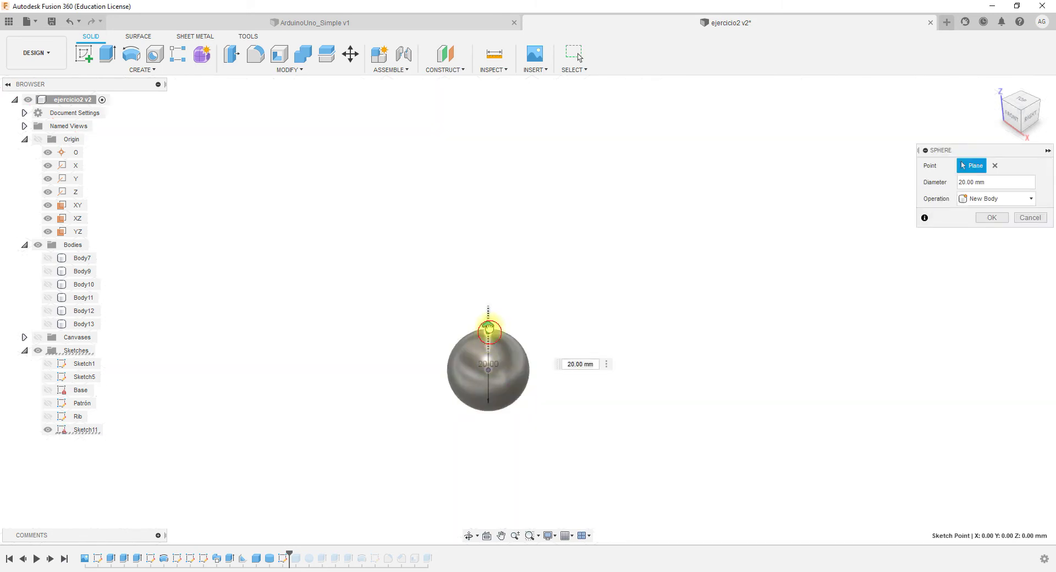
{"action": "left_click_drag", "start_coordinate": [488, 326], "coordinate": [499, 283]}
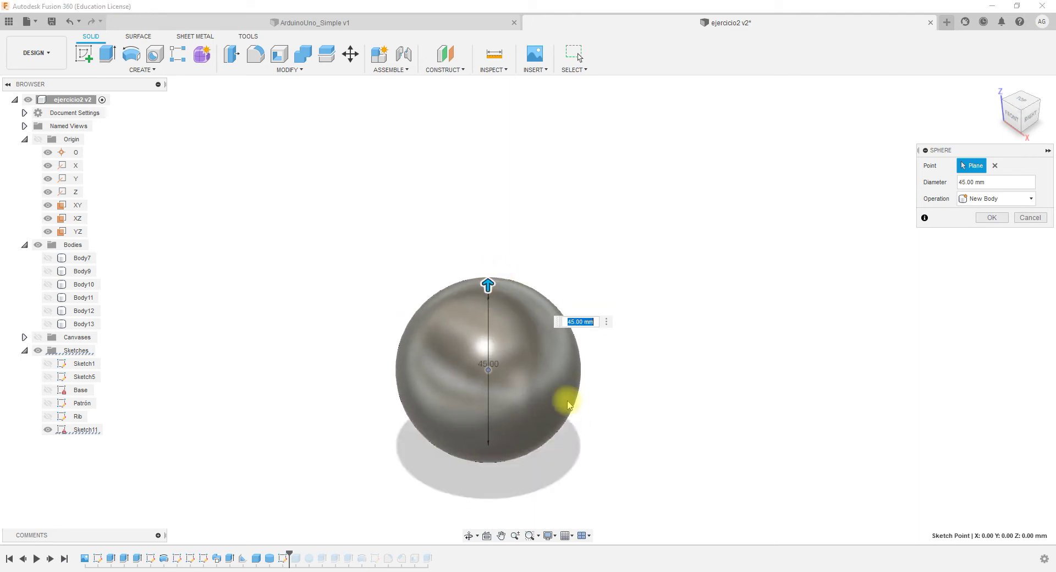
{"action": "left_click", "coordinate": [985, 217]}
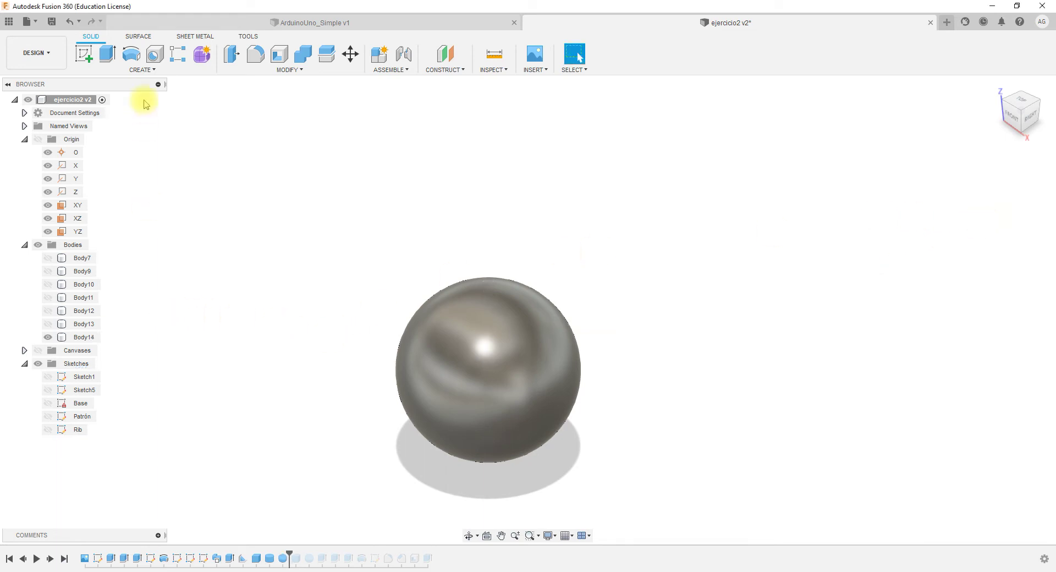
Hide the sphere, show the Patrón sketch and start a hollow Pipe with a triangular section along its curve.
{"action": "left_click", "coordinate": [153, 71]}
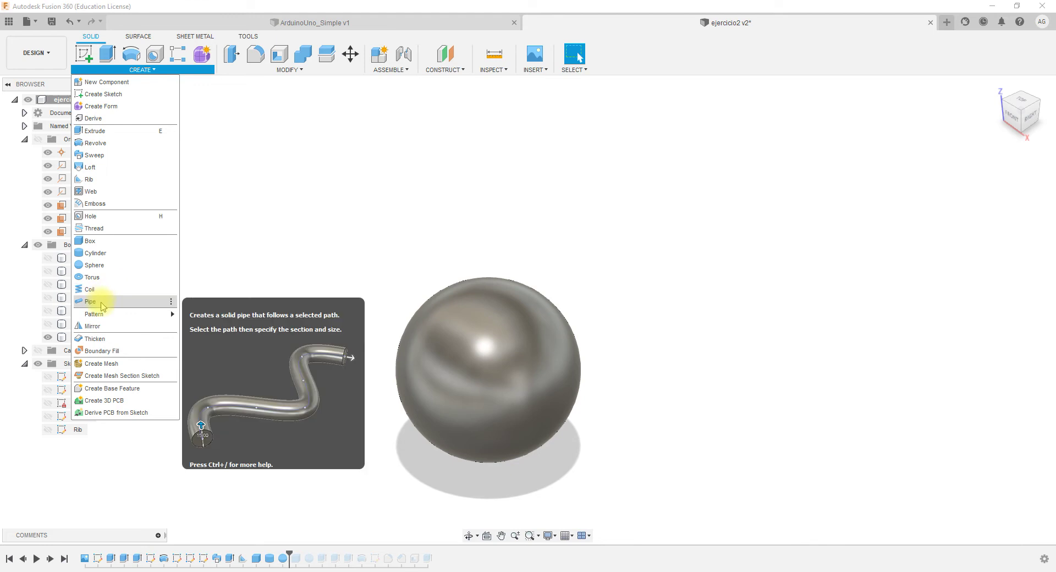
{"action": "left_click", "coordinate": [100, 301]}
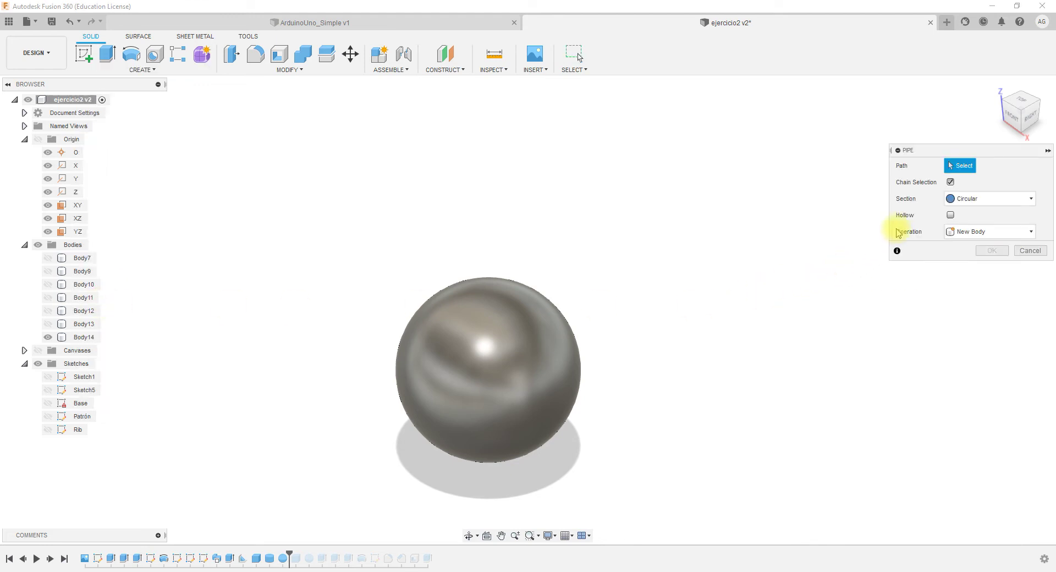
{"action": "left_click", "coordinate": [968, 200]}
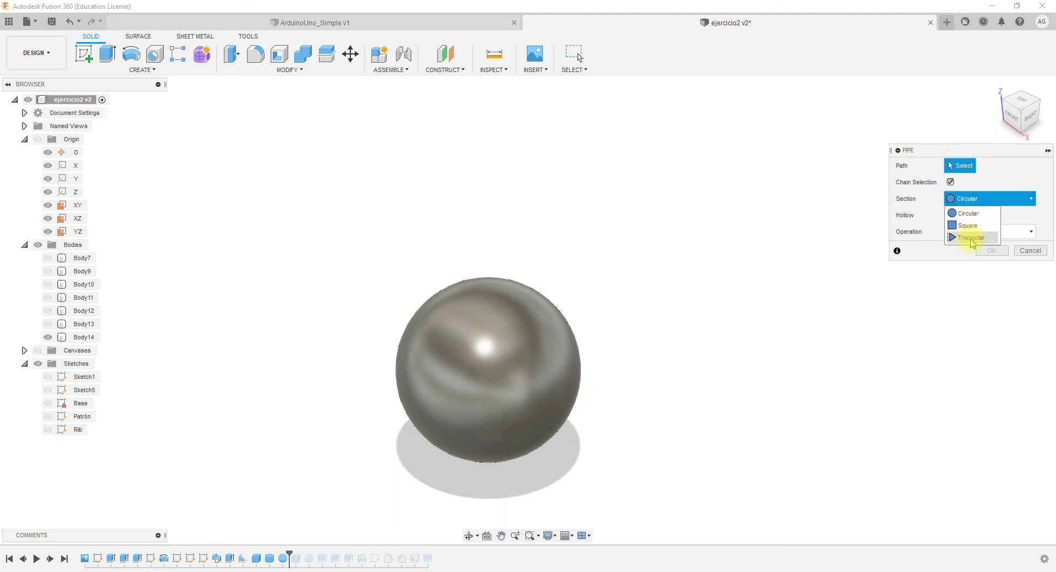
{"action": "left_click", "coordinate": [48, 337]}
{"action": "left_click", "coordinate": [990, 201]}
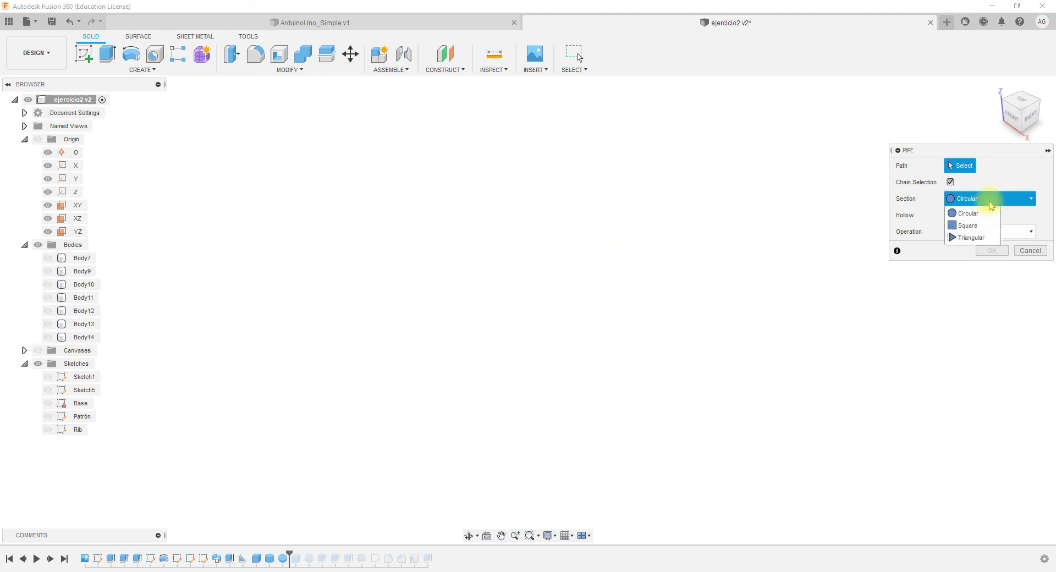
{"action": "left_click", "coordinate": [971, 237]}
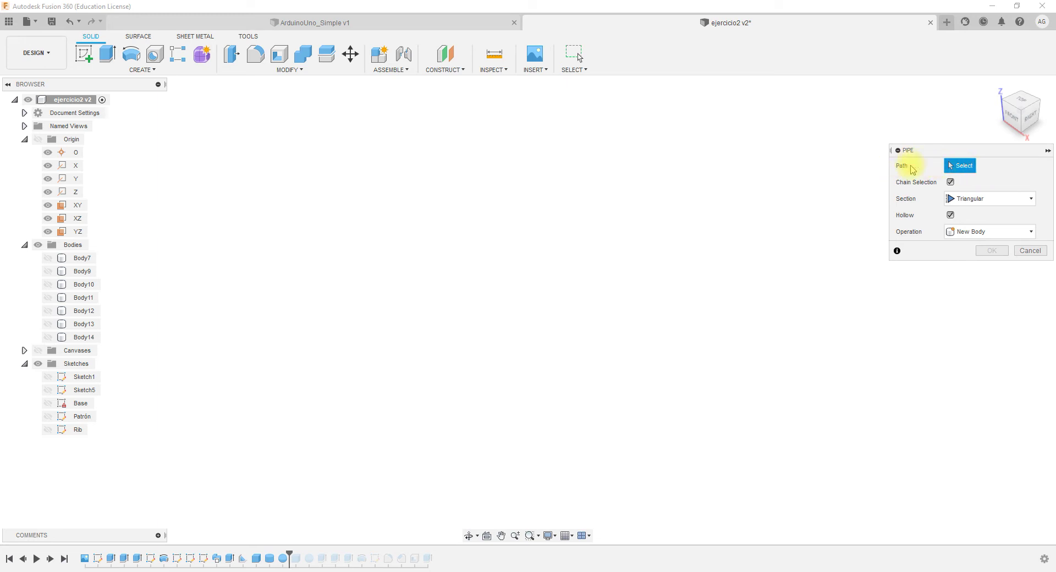
{"action": "left_click", "coordinate": [48, 416]}
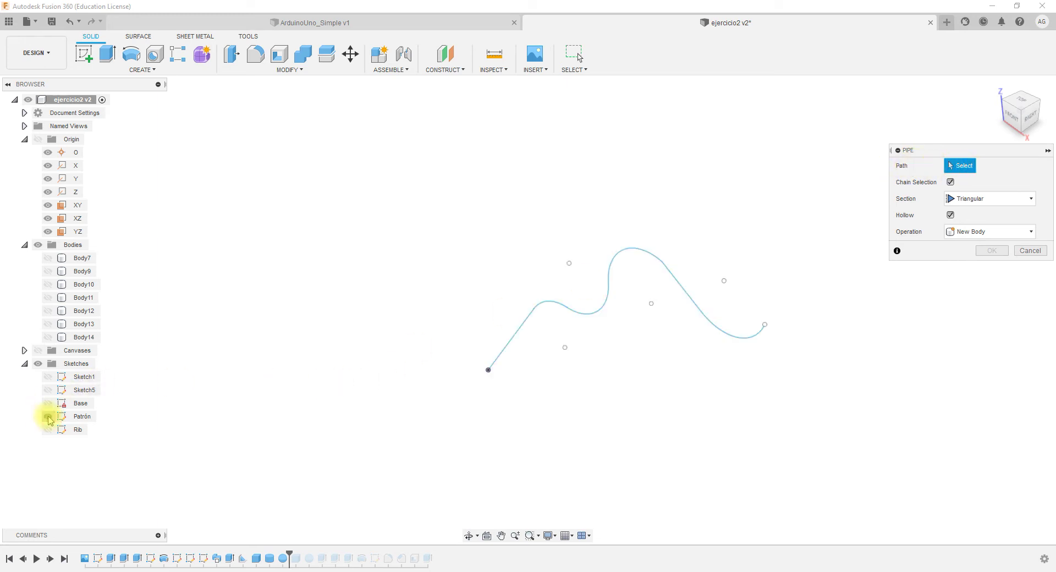
{"action": "left_click", "coordinate": [521, 334]}
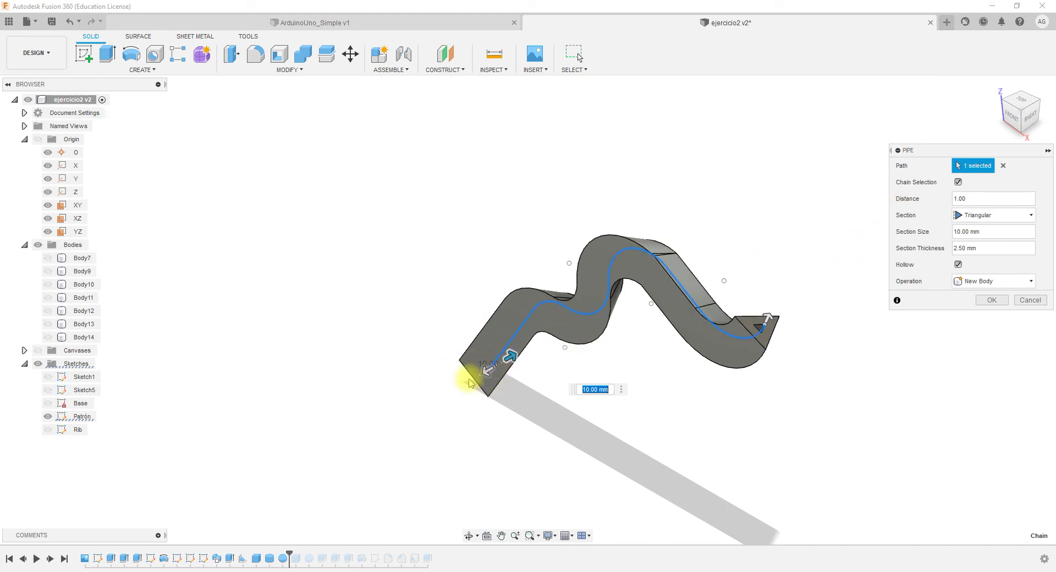
Try the circular and square section shapes on the pipe preview.
{"action": "left_click", "coordinate": [989, 217]}
{"action": "left_click", "coordinate": [982, 228]}
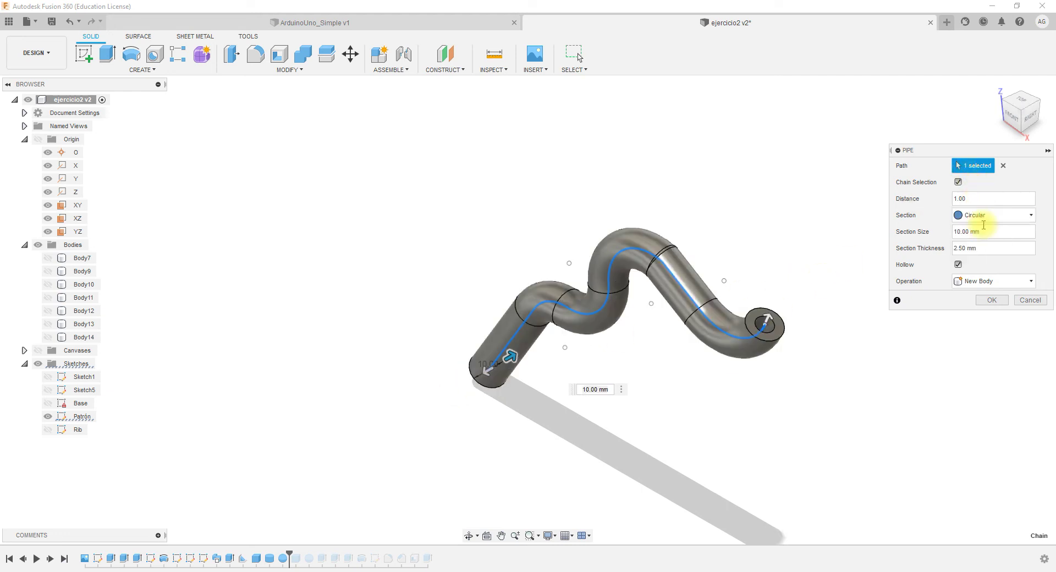
{"action": "left_click", "coordinate": [981, 219]}
{"action": "left_click", "coordinate": [996, 220]}
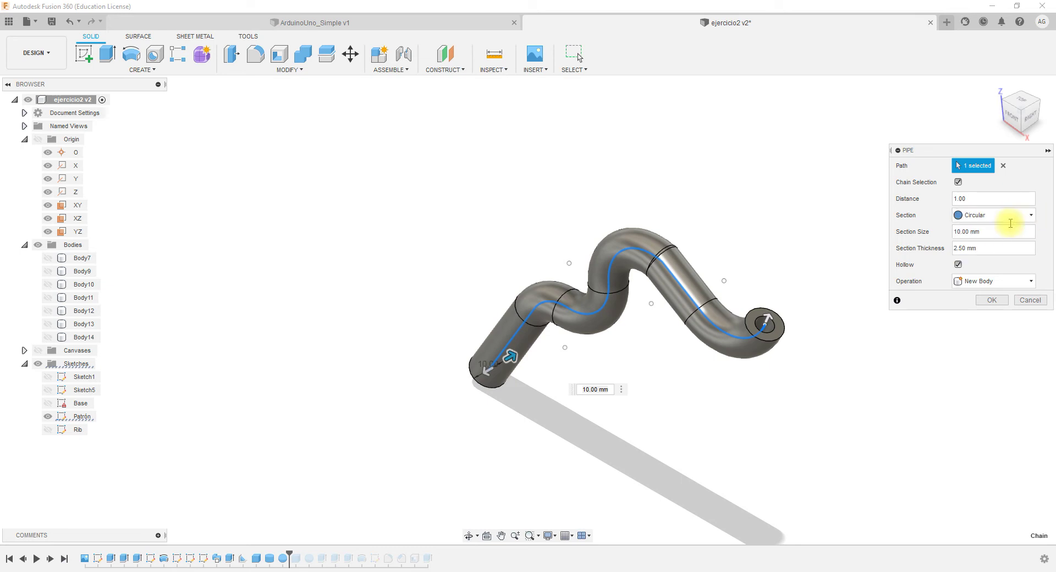
{"action": "left_click", "coordinate": [1008, 218]}
{"action": "left_click", "coordinate": [971, 238]}
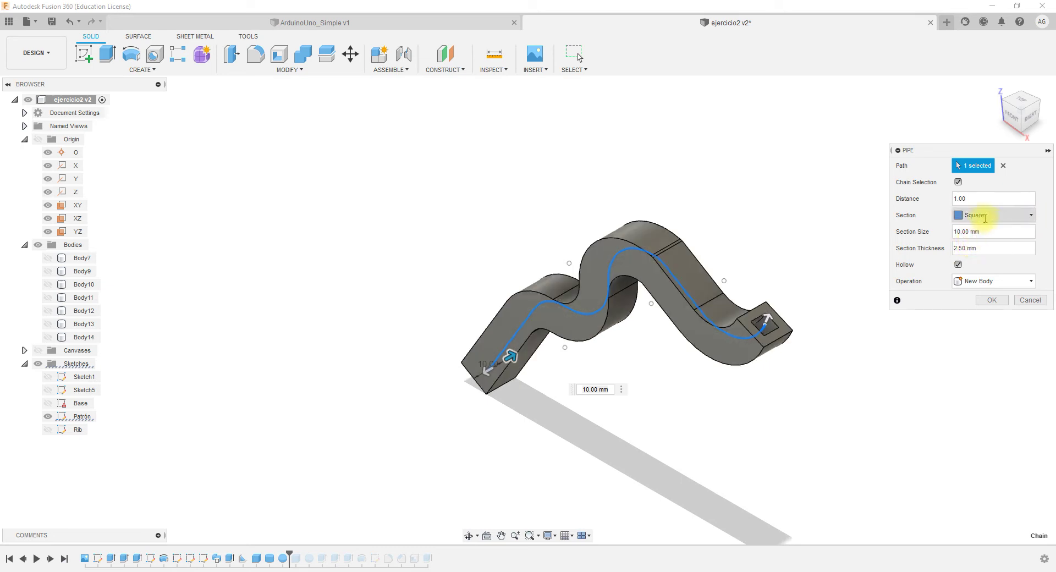
Set the pipe's section thickness to 1 mm and section size to 5 mm, and make the section circular.
{"action": "left_click", "coordinate": [982, 200]}
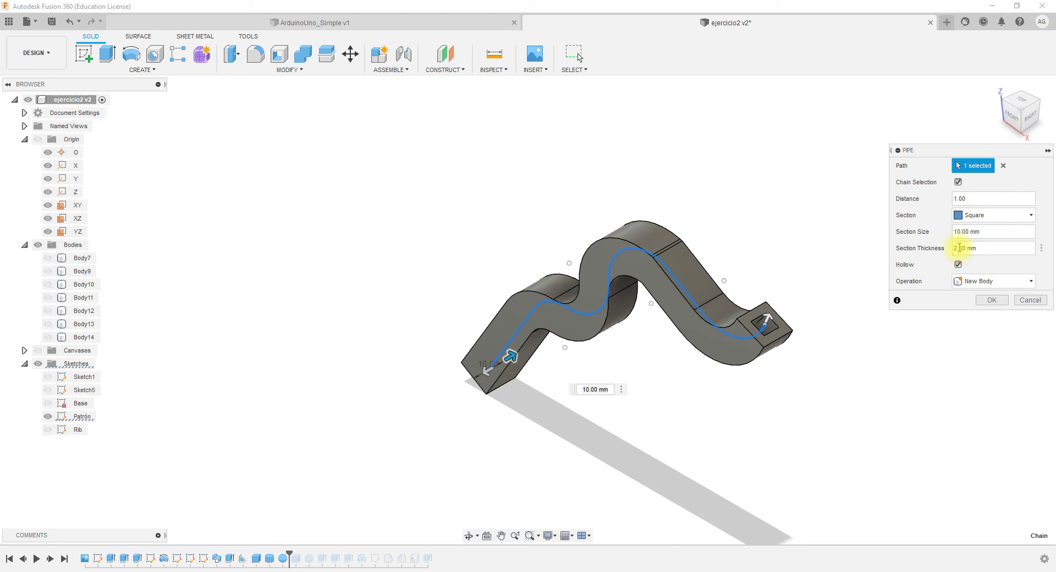
{"action": "left_click_drag", "start_coordinate": [961, 248], "coordinate": [946, 253]}
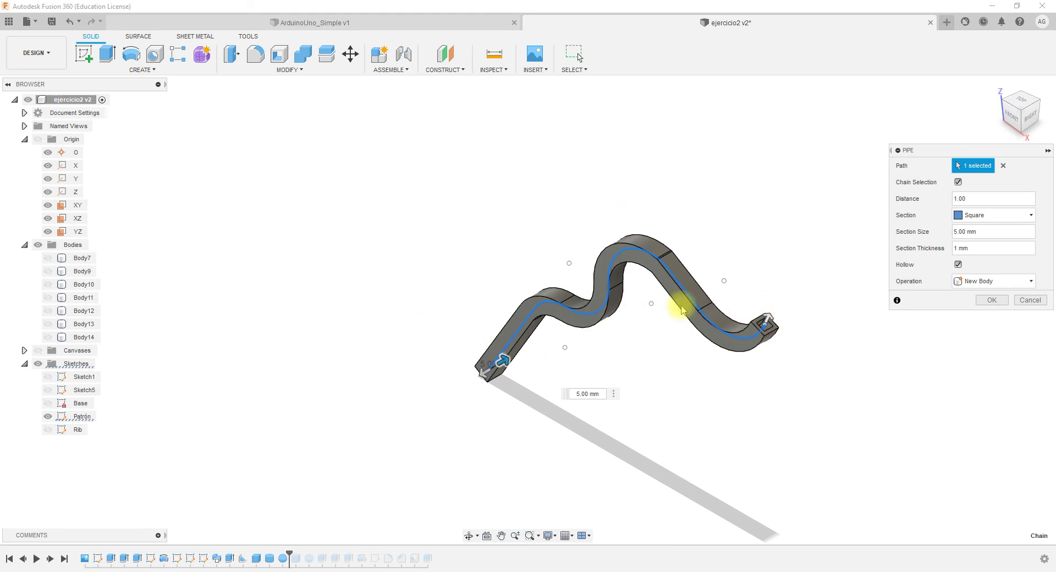
{"action": "left_click", "coordinate": [984, 215]}
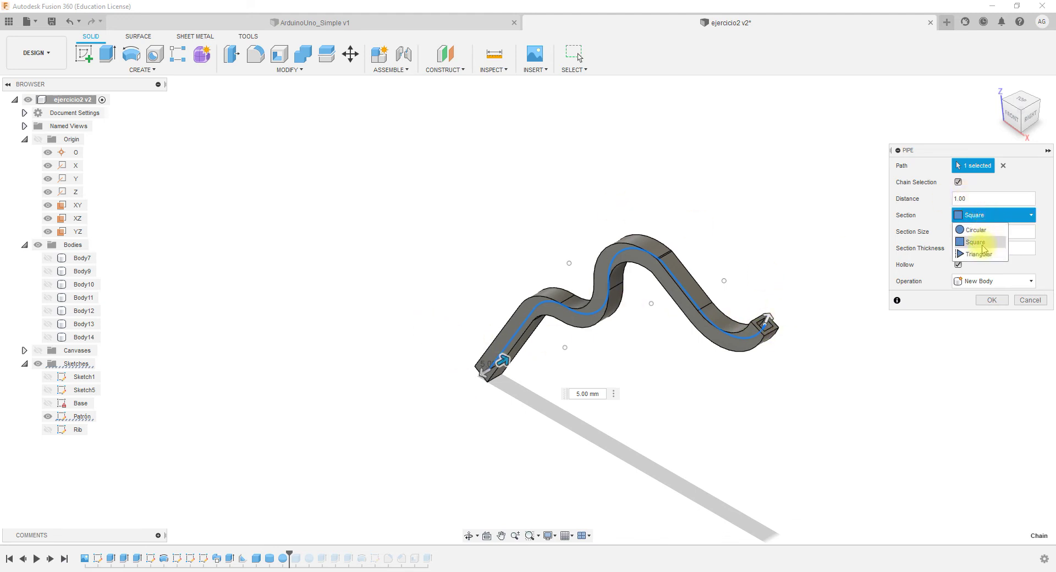
{"action": "left_click", "coordinate": [983, 230]}
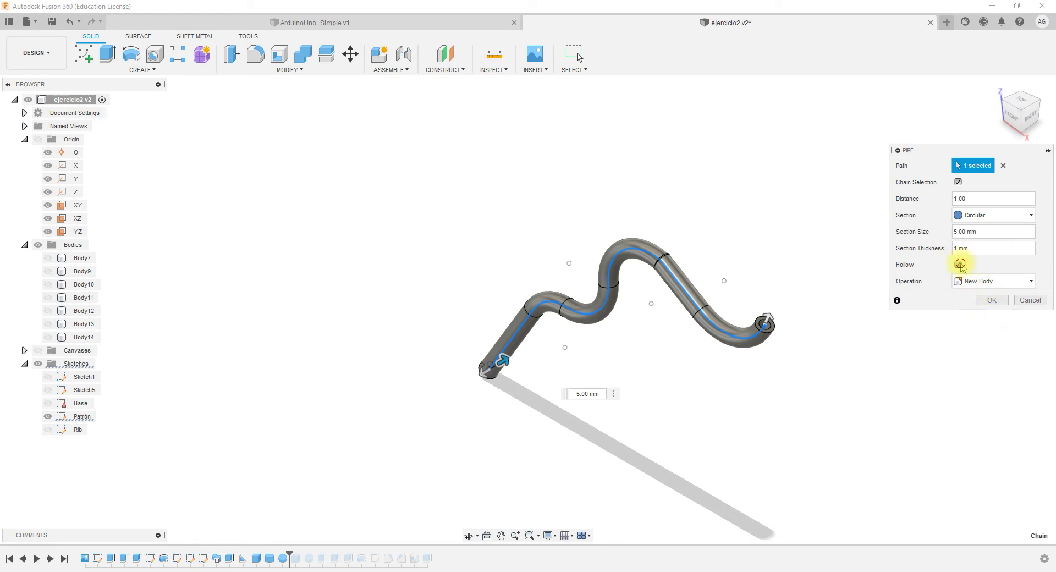
Turn off the hollow option and create the solid pipe as a new body.
{"action": "left_click", "coordinate": [959, 264]}
{"action": "left_click", "coordinate": [960, 263]}
{"action": "left_click", "coordinate": [984, 253]}
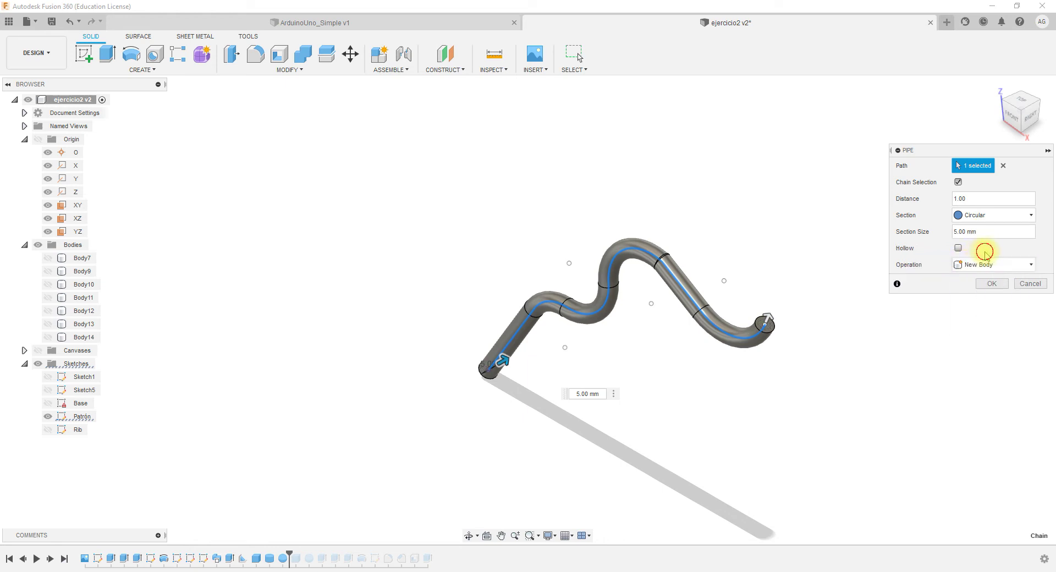
{"action": "left_click", "coordinate": [961, 265]}
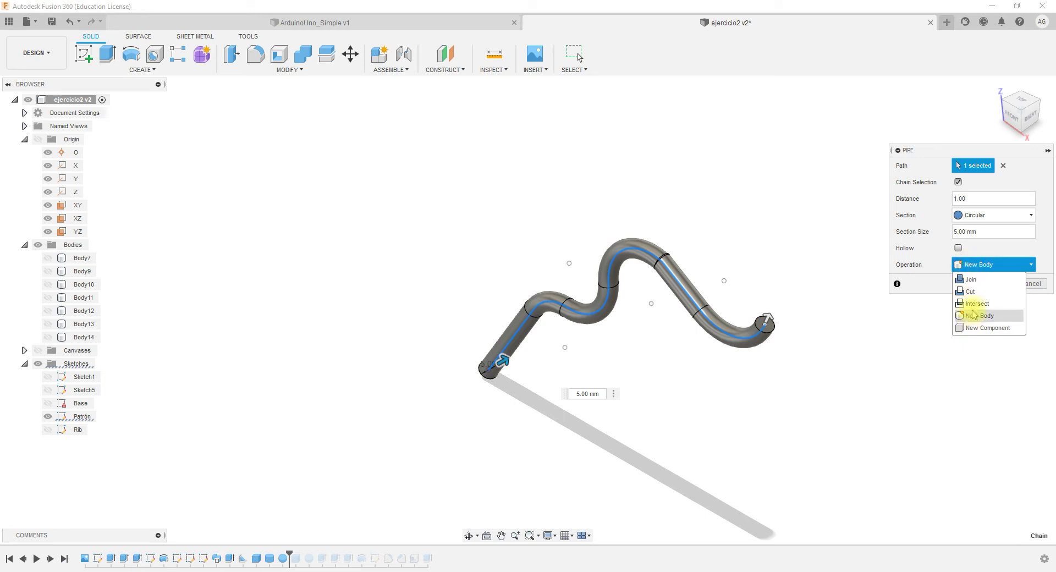
{"action": "left_click", "coordinate": [938, 285]}
{"action": "left_click", "coordinate": [984, 287]}
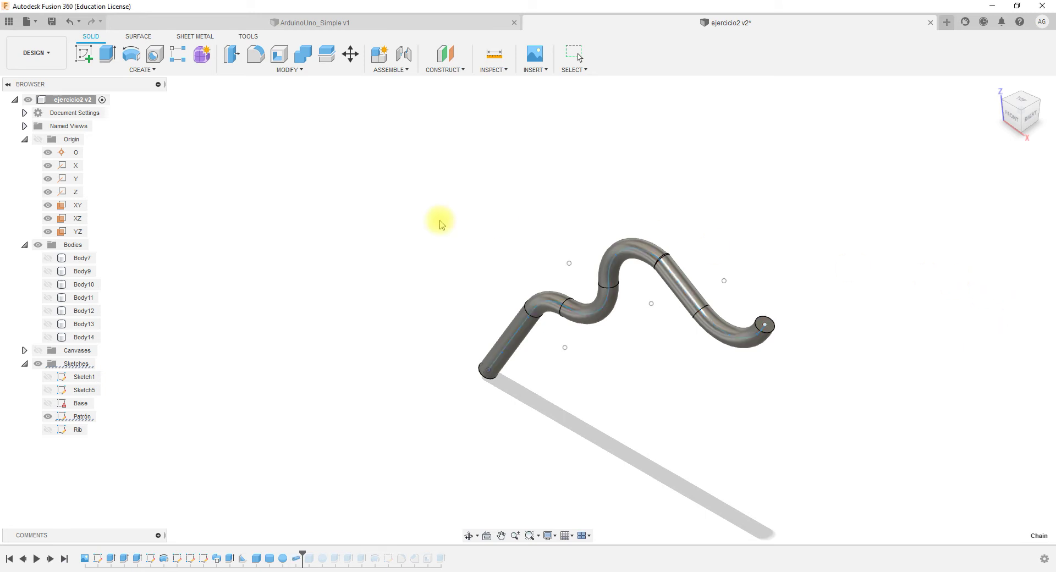
Show the sphere, cylinder and box bodies together with the pipe.
{"action": "left_click", "coordinate": [48, 337]}
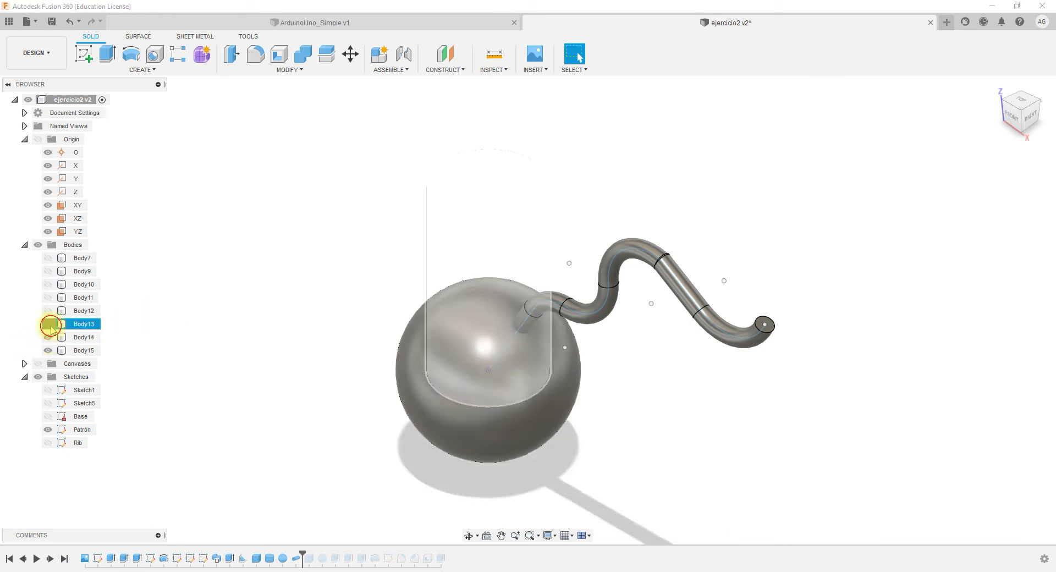
{"action": "left_click", "coordinate": [48, 323]}
{"action": "left_click", "coordinate": [47, 311]}
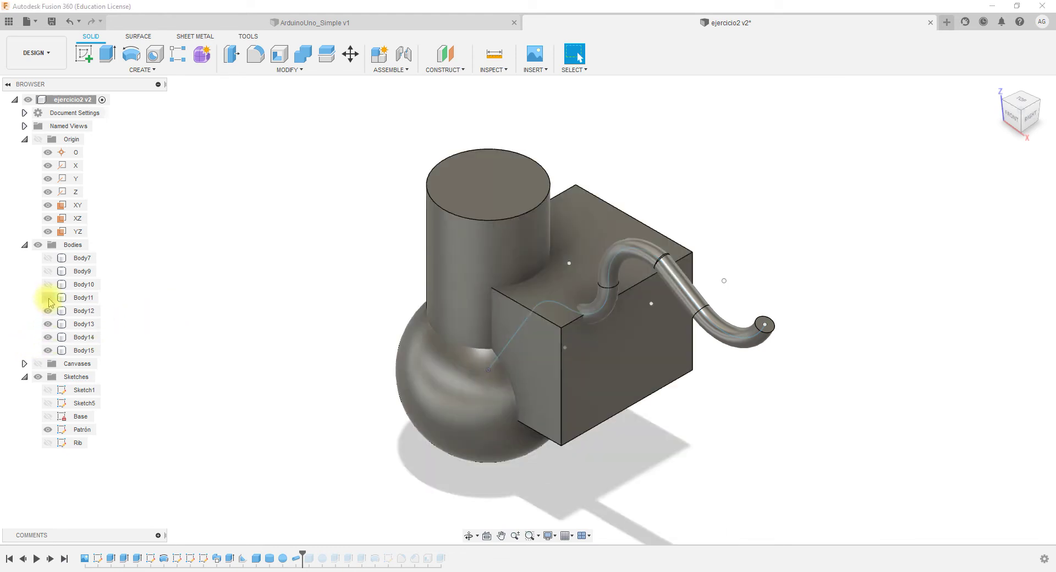
{"action": "left_click", "coordinate": [48, 297]}
{"action": "left_click", "coordinate": [48, 297]}
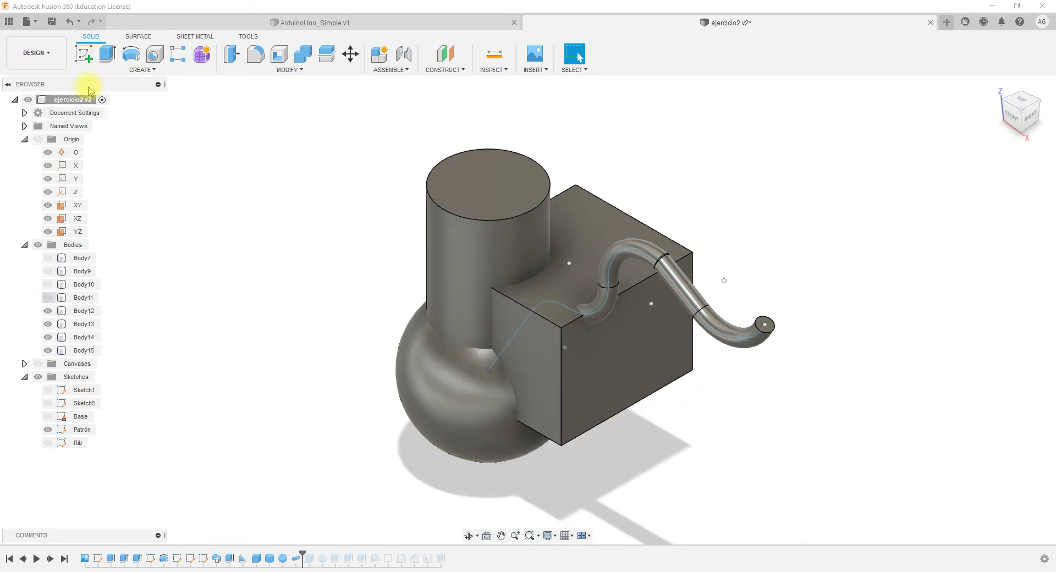
Hide the cylinder, box and pipe bodies so that only the sphere is shown.
{"action": "left_click", "coordinate": [135, 69]}
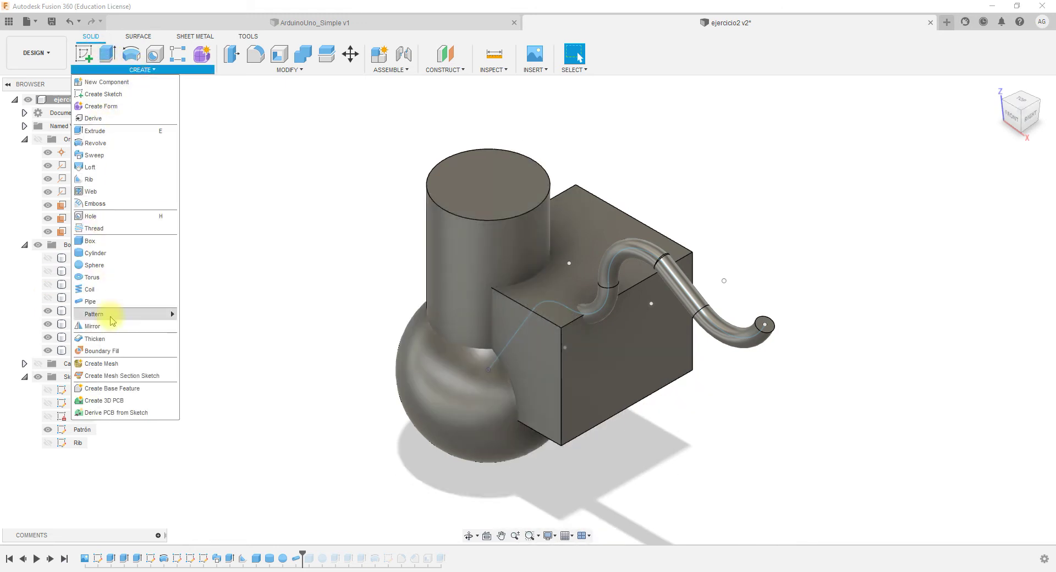
{"action": "mouse_move", "coordinate": [112, 317]}
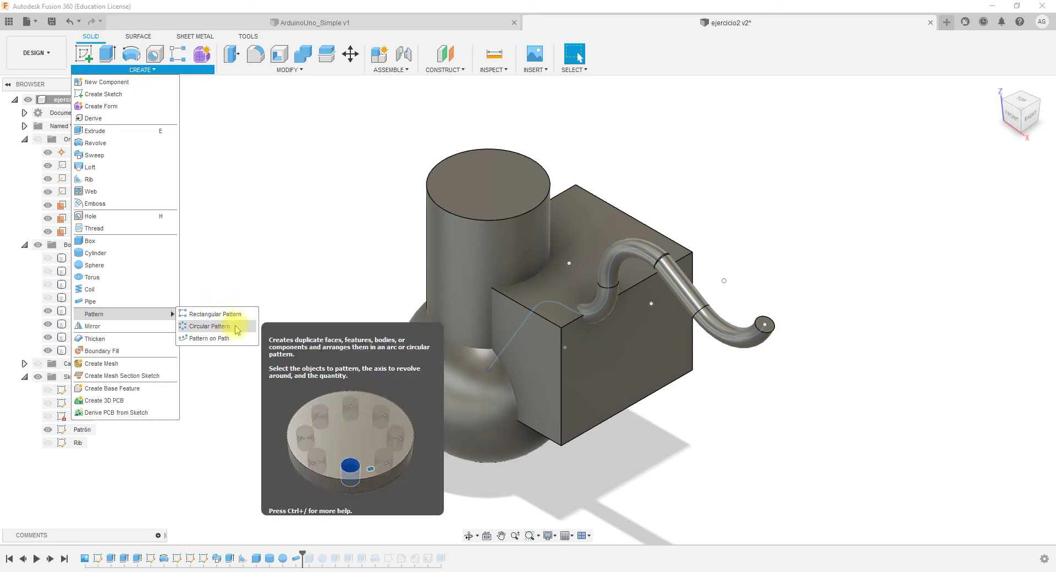
{"action": "left_click", "coordinate": [48, 324]}
{"action": "left_click", "coordinate": [49, 312]}
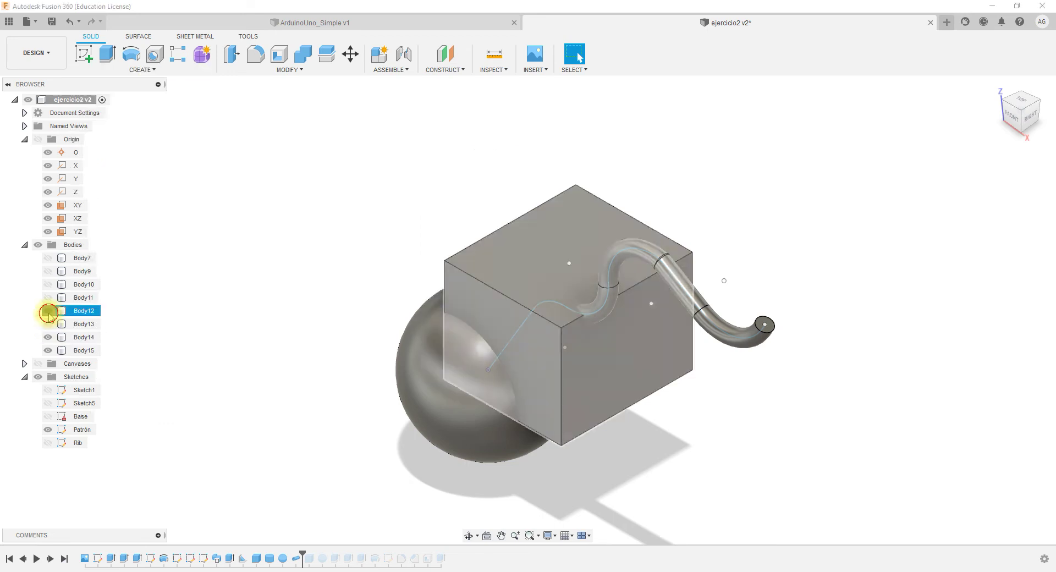
{"action": "left_click", "coordinate": [48, 350]}
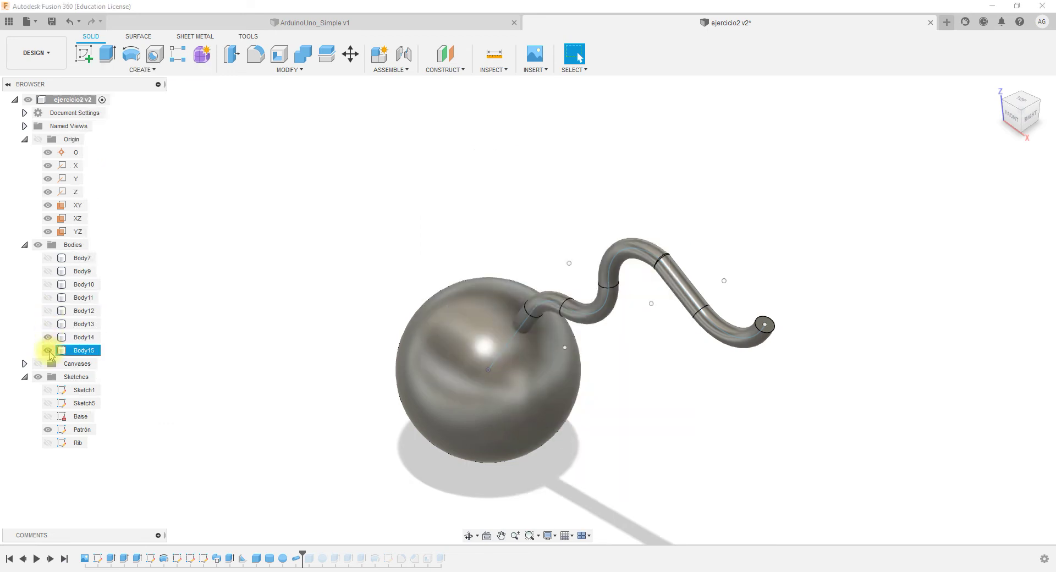
Start a circular pattern of type Bodies and choose the sphere as the object to repeat.
{"action": "left_click", "coordinate": [152, 72]}
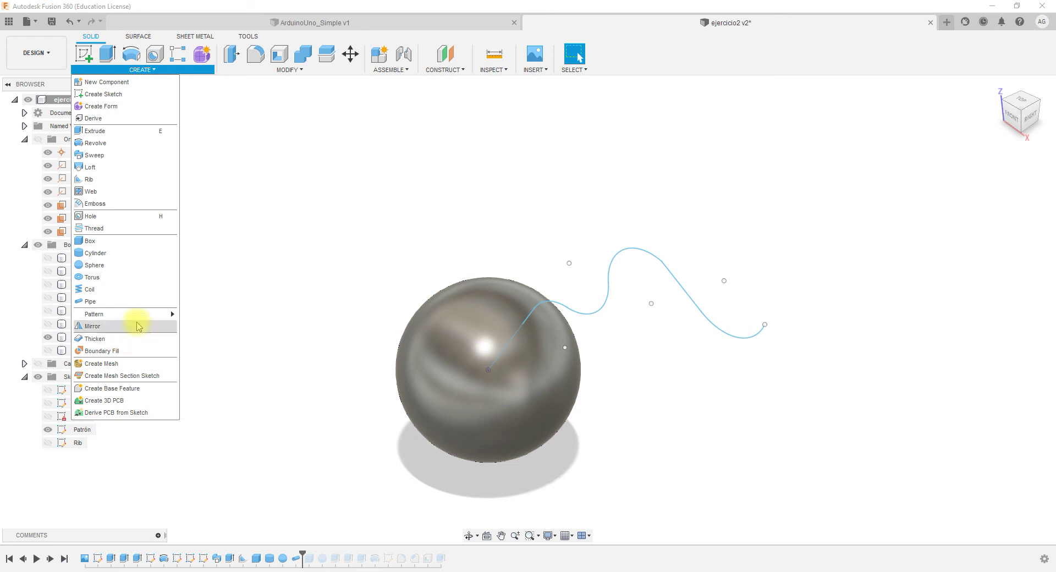
{"action": "mouse_move", "coordinate": [146, 313]}
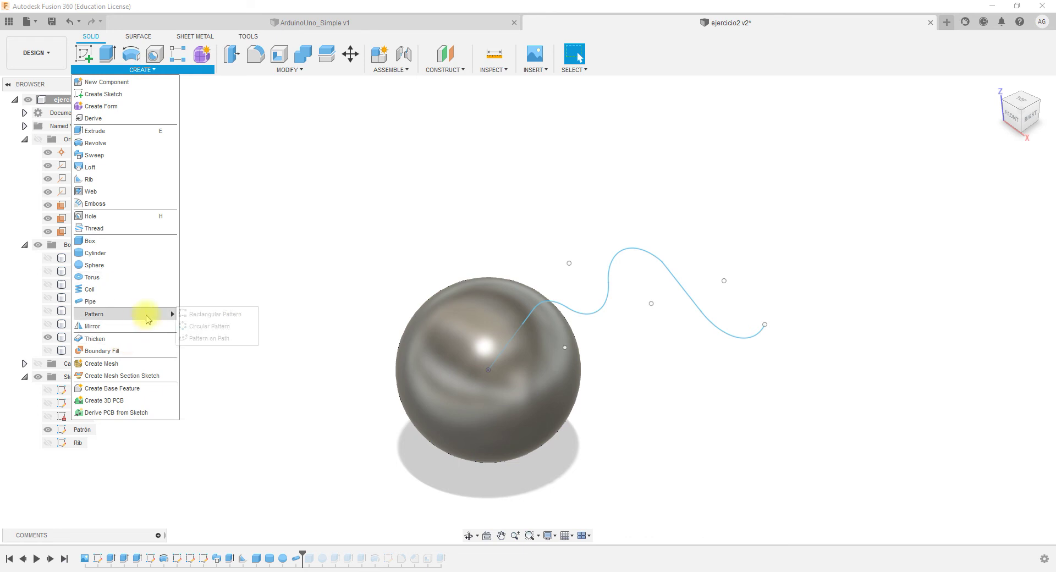
{"action": "left_click", "coordinate": [209, 326]}
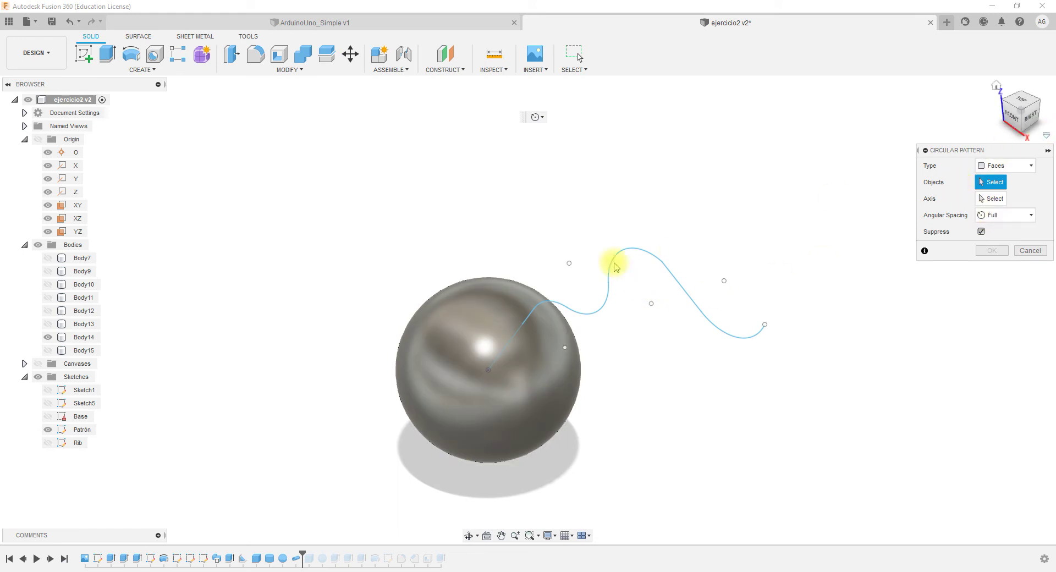
{"action": "left_click", "coordinate": [496, 312]}
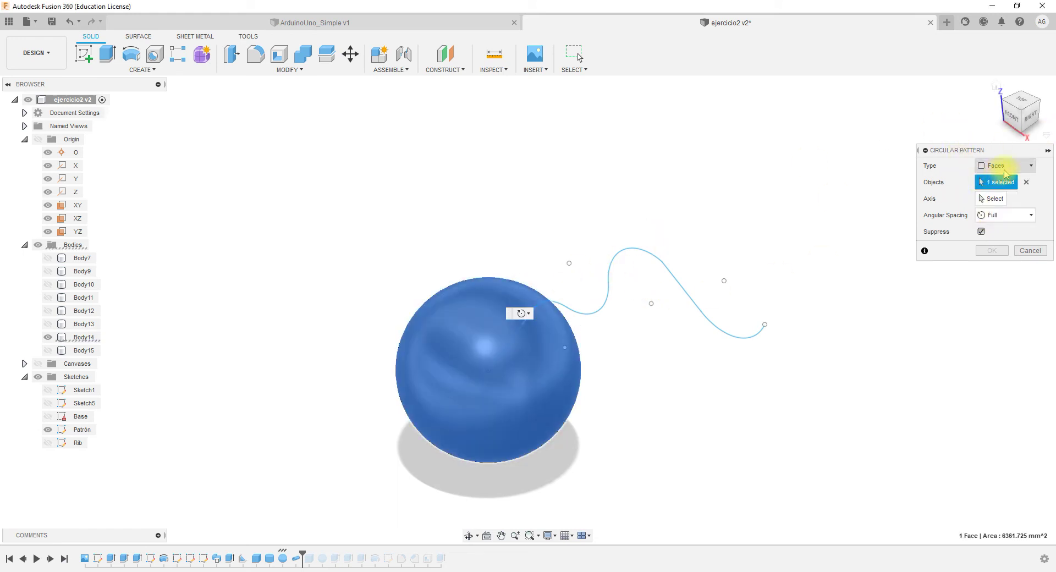
{"action": "left_click", "coordinate": [1004, 171]}
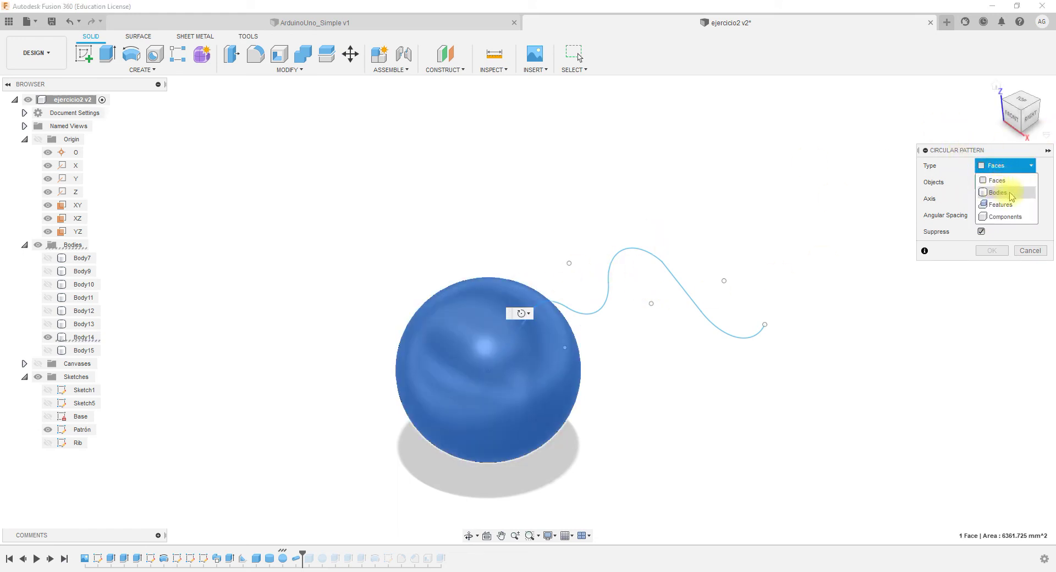
{"action": "left_click", "coordinate": [998, 192]}
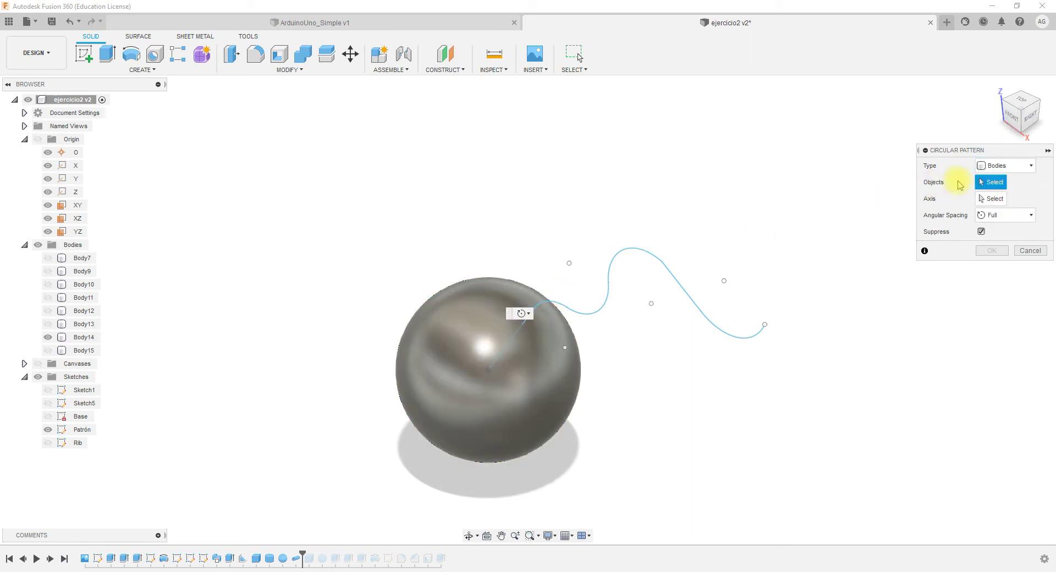
{"action": "left_click", "coordinate": [994, 167]}
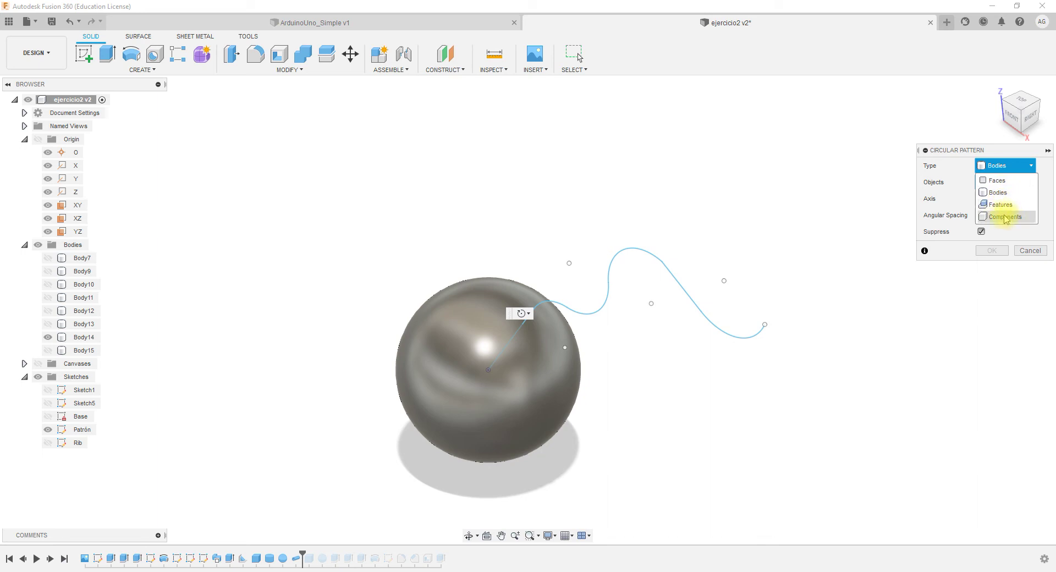
{"action": "left_click", "coordinate": [998, 192]}
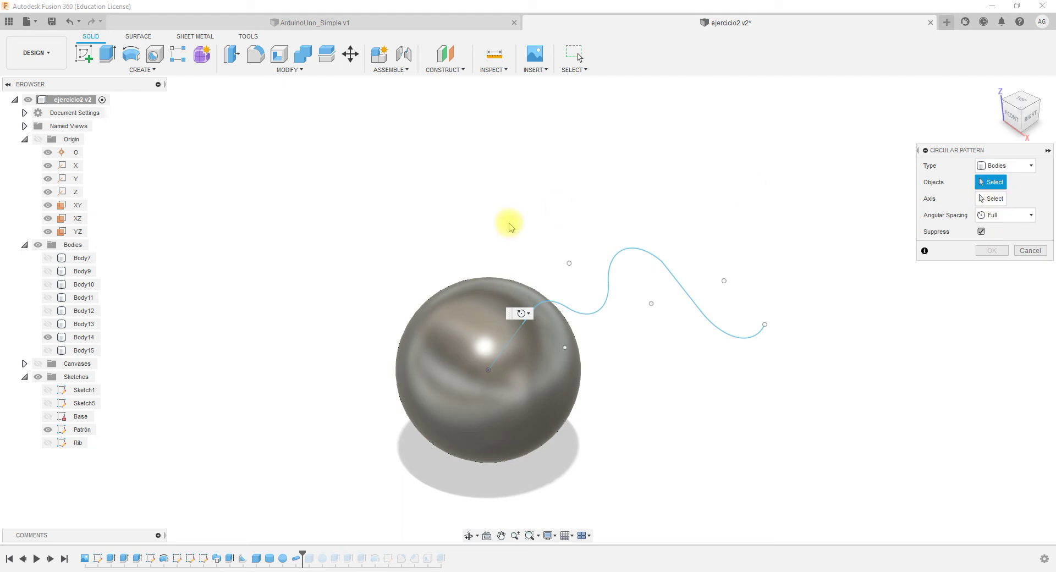
{"action": "left_click", "coordinate": [449, 320]}
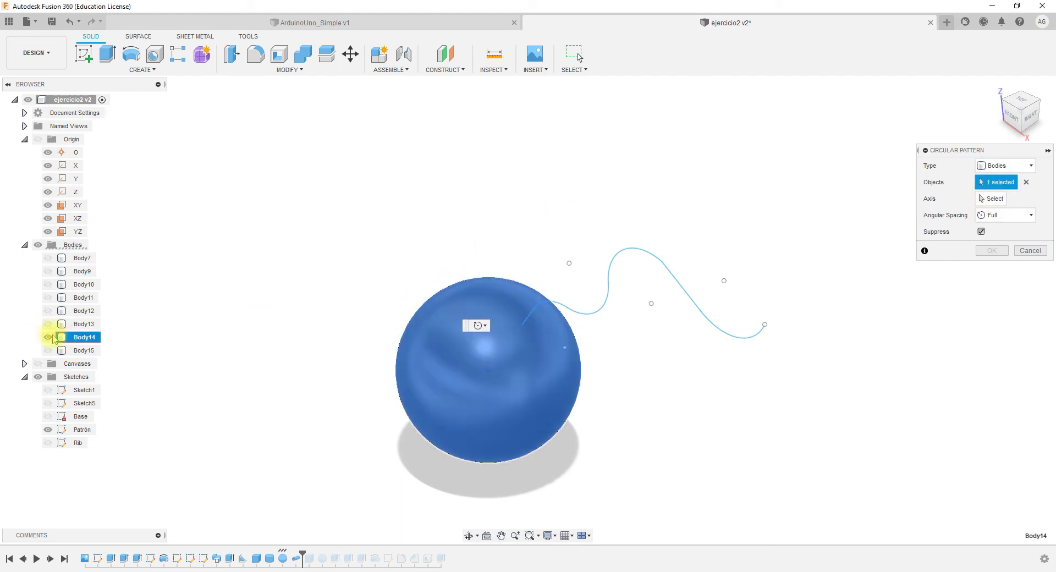
Use the Z axis as the pattern's axis, set the quantity to 5 and create the circular pattern with full spacing.
{"action": "left_click", "coordinate": [998, 201]}
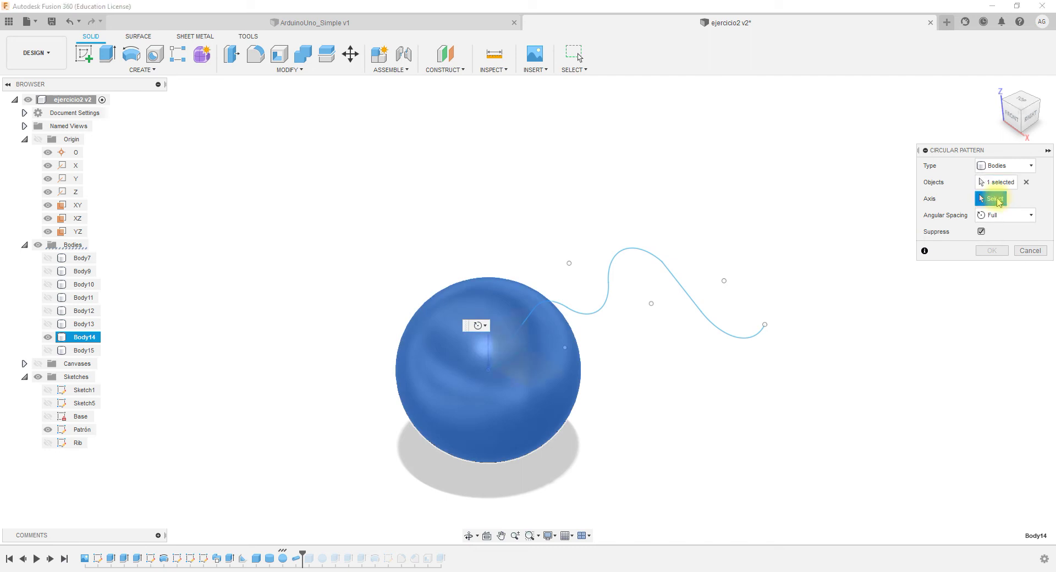
{"action": "left_click", "coordinate": [489, 357]}
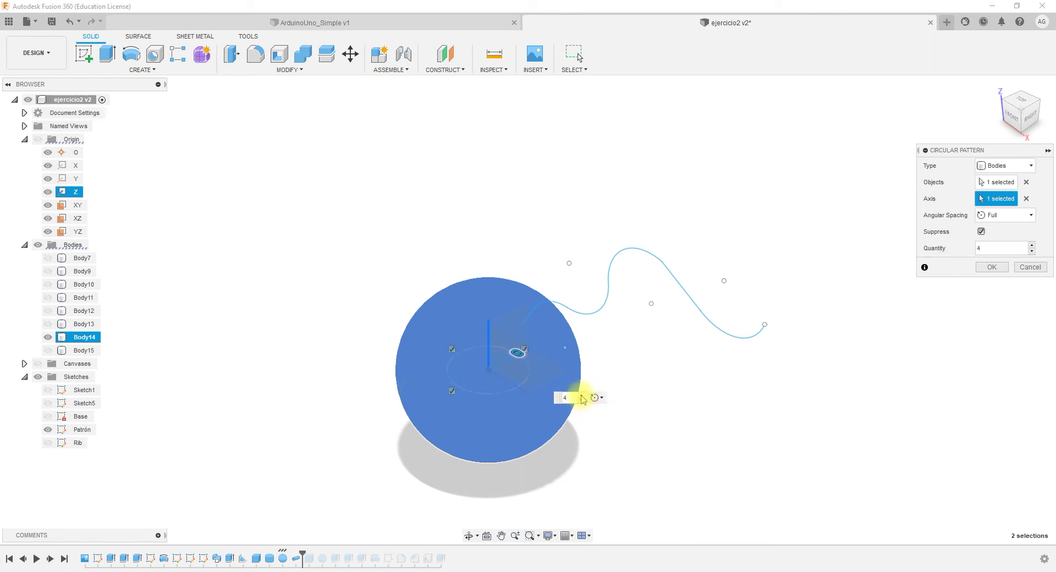
{"action": "left_click", "coordinate": [581, 395]}
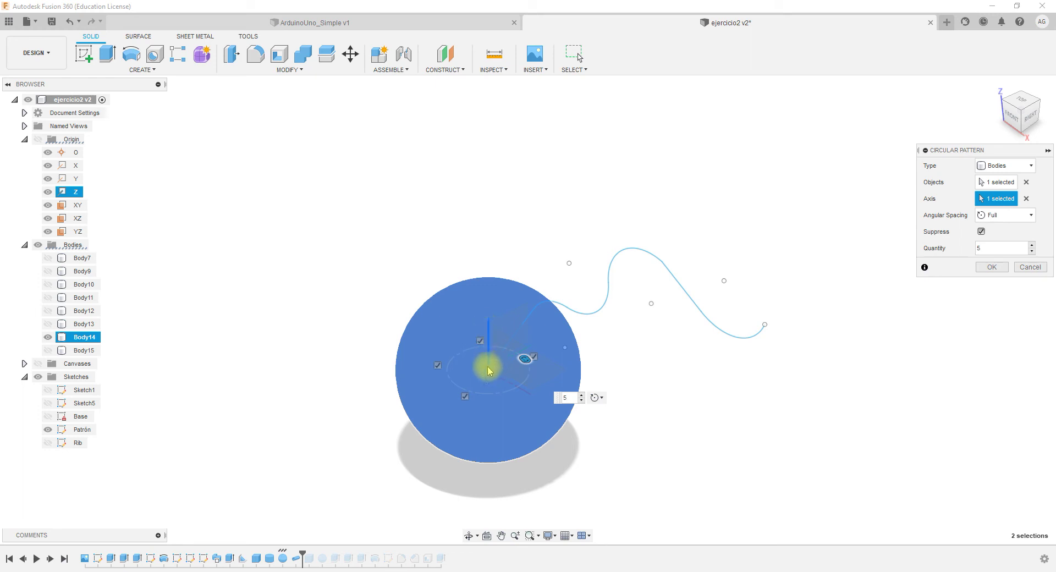
{"action": "left_click", "coordinate": [991, 268]}
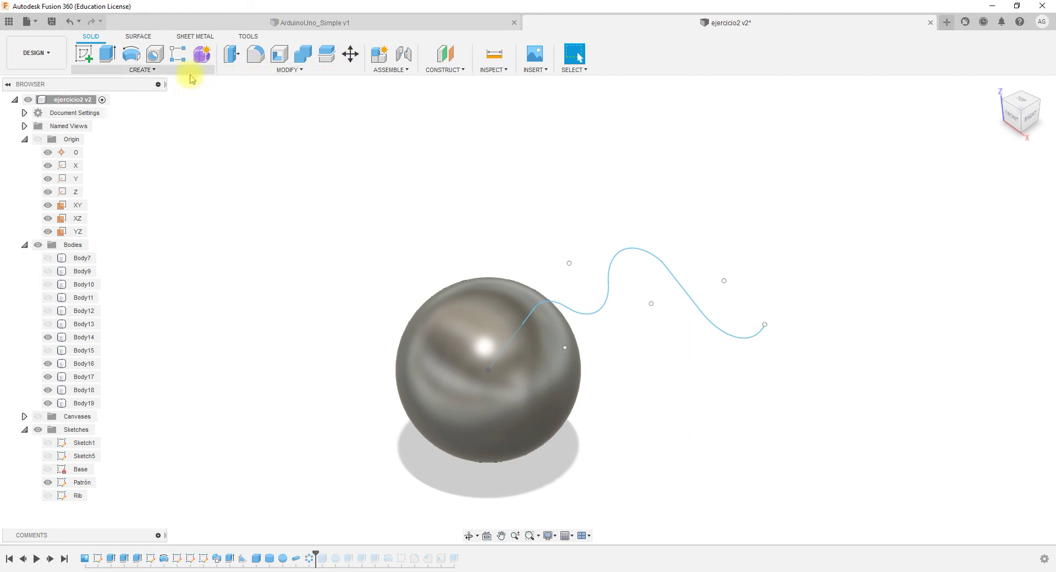
Move the first patterned copy of the sphere (Body16) 5 mm along X, away from the overlapping spheres.
{"action": "left_click", "coordinate": [350, 57]}
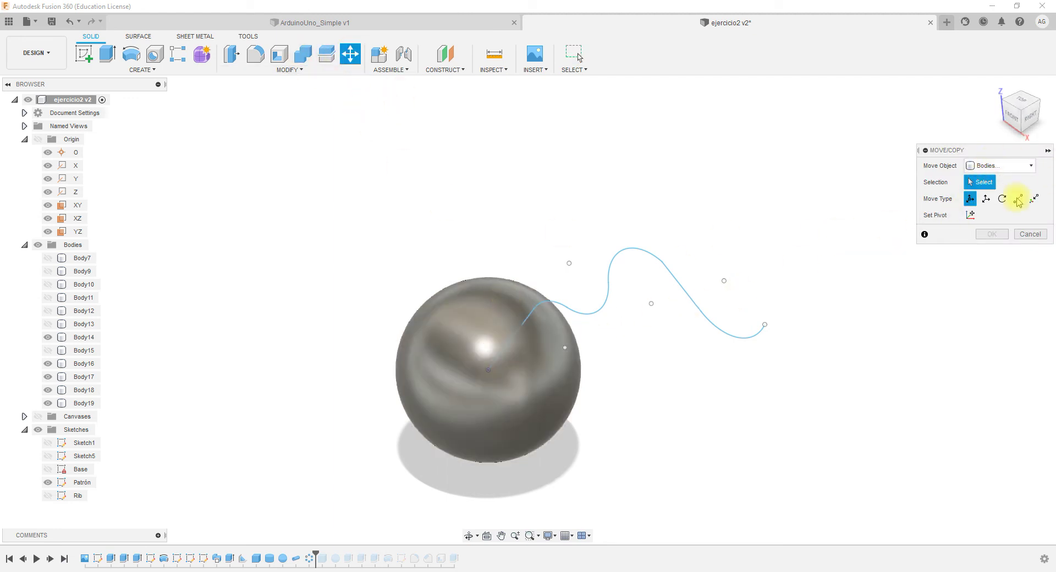
{"action": "left_click", "coordinate": [463, 327]}
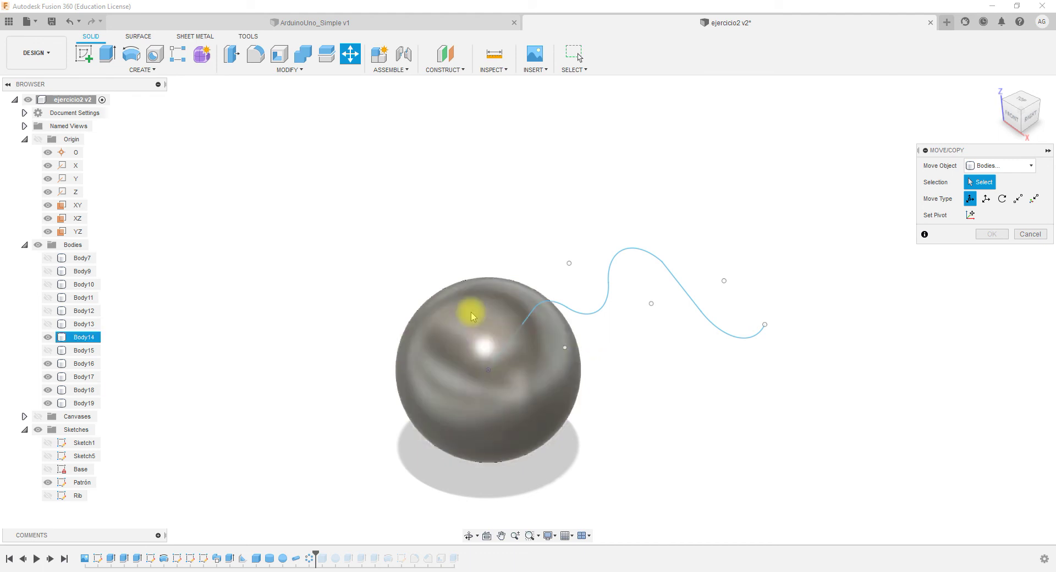
{"action": "left_click", "coordinate": [471, 315]}
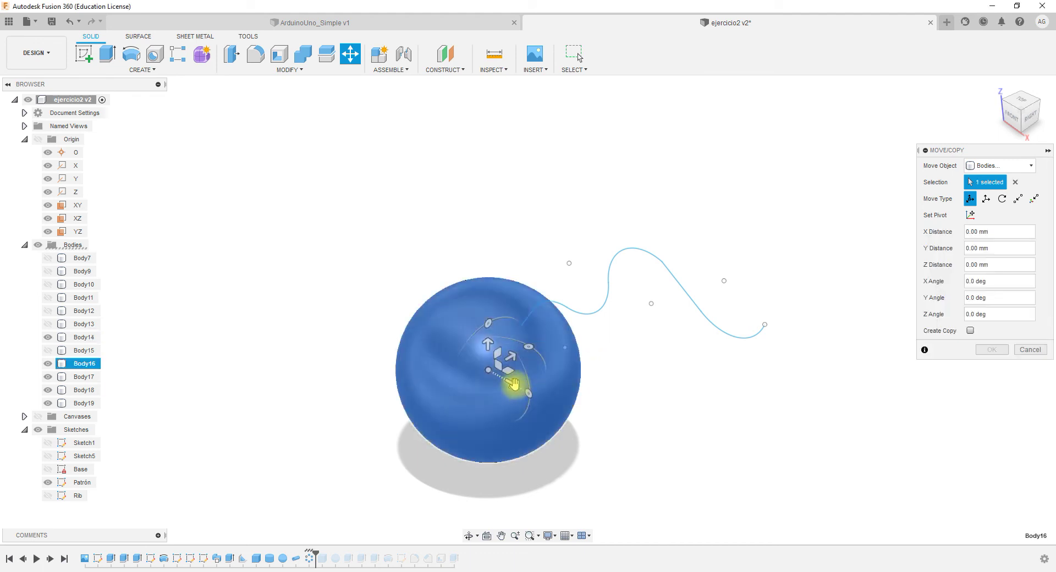
{"action": "left_click", "coordinate": [534, 393]}
{"action": "left_click_drag", "start_coordinate": [534, 392], "coordinate": [629, 403]}
{"action": "left_click", "coordinate": [990, 351]}
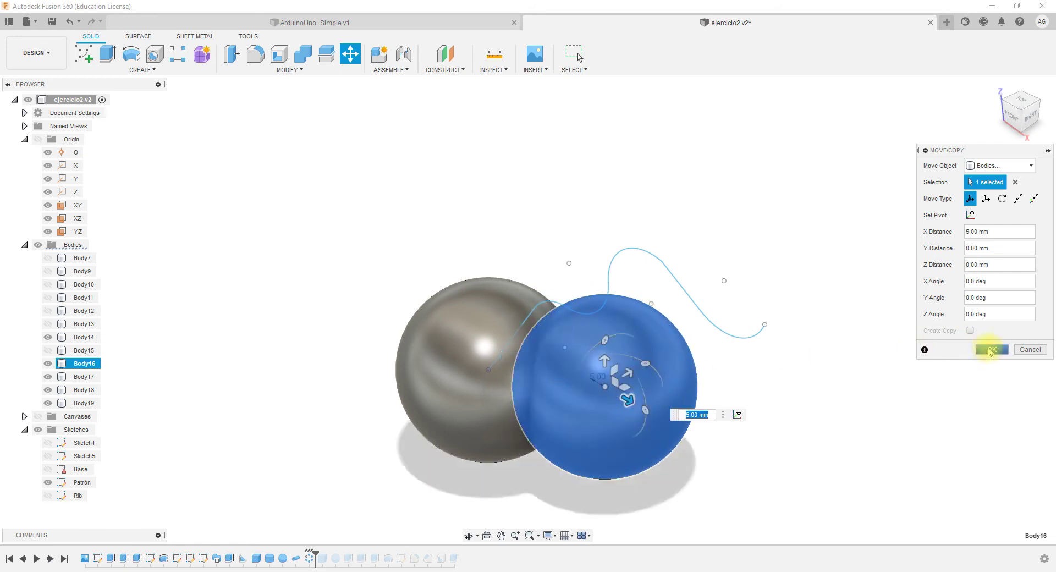
Roll the history back to before the circular pattern and forward again past the move to compare the bodies.
{"action": "left_click", "coordinate": [309, 558]}
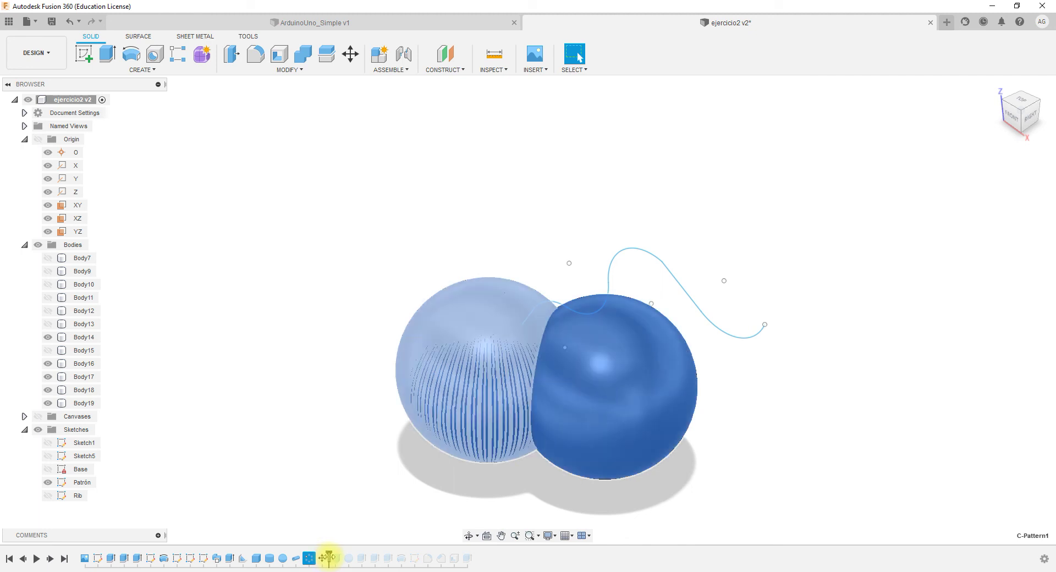
{"action": "left_click", "coordinate": [329, 559]}
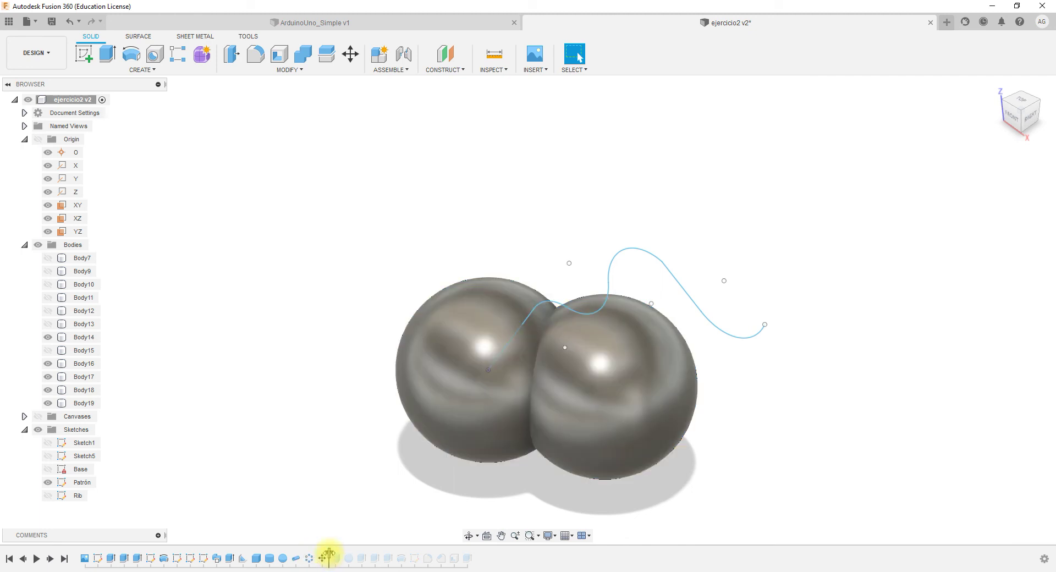
{"action": "left_click_drag", "start_coordinate": [329, 551], "coordinate": [302, 555]}
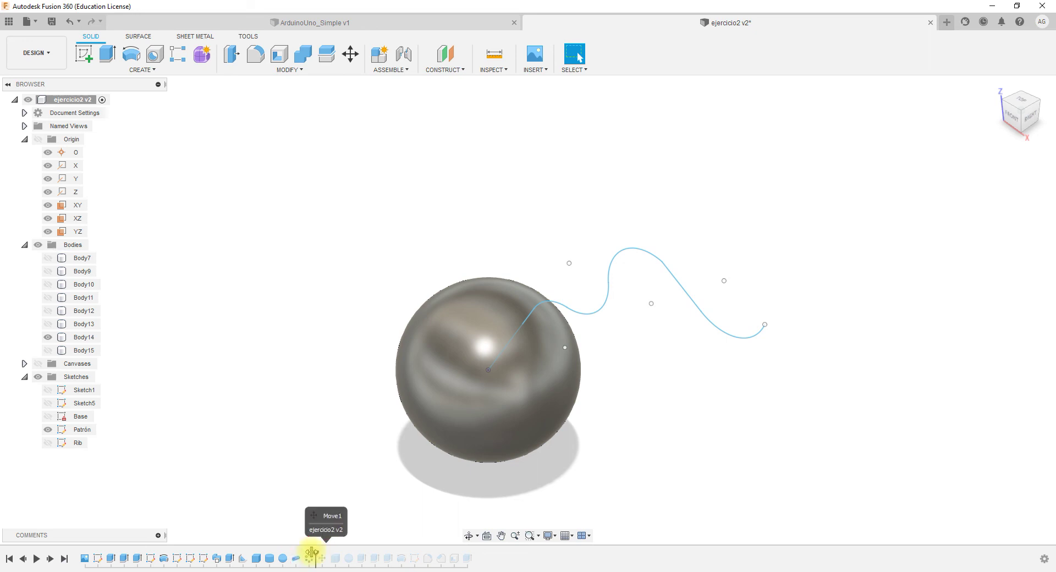
{"action": "left_click_drag", "start_coordinate": [304, 553], "coordinate": [329, 554]}
{"action": "left_click", "coordinate": [323, 559]}
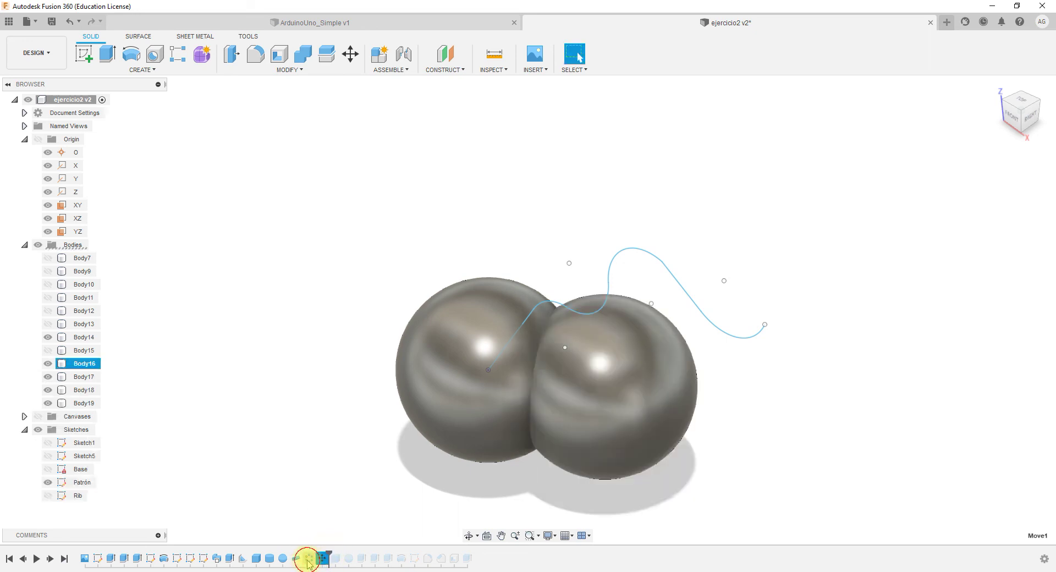
Review the circular pattern's settings and leave them without making changes.
{"action": "right_click", "coordinate": [308, 559]}
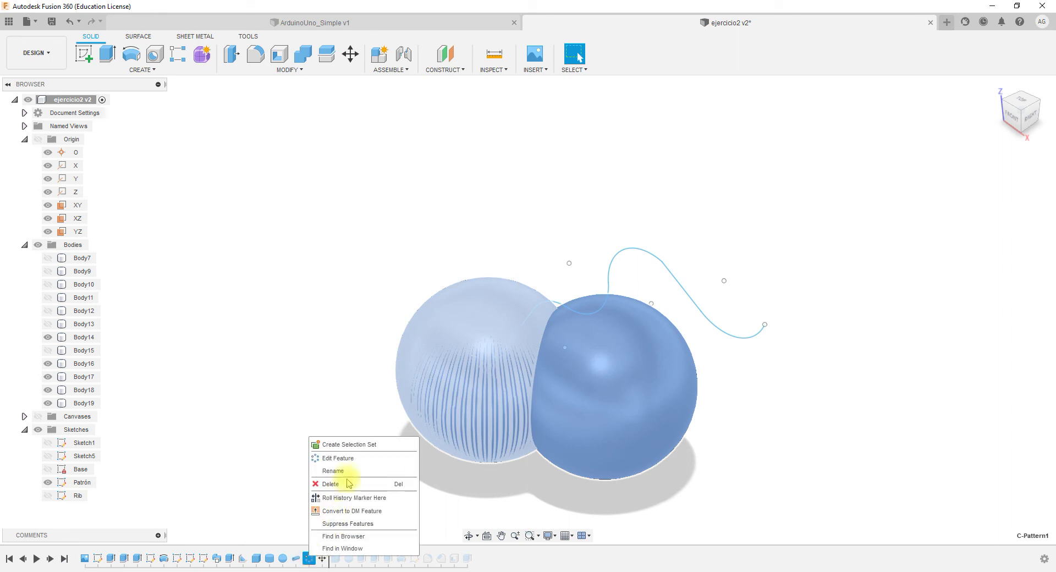
{"action": "left_click", "coordinate": [347, 458]}
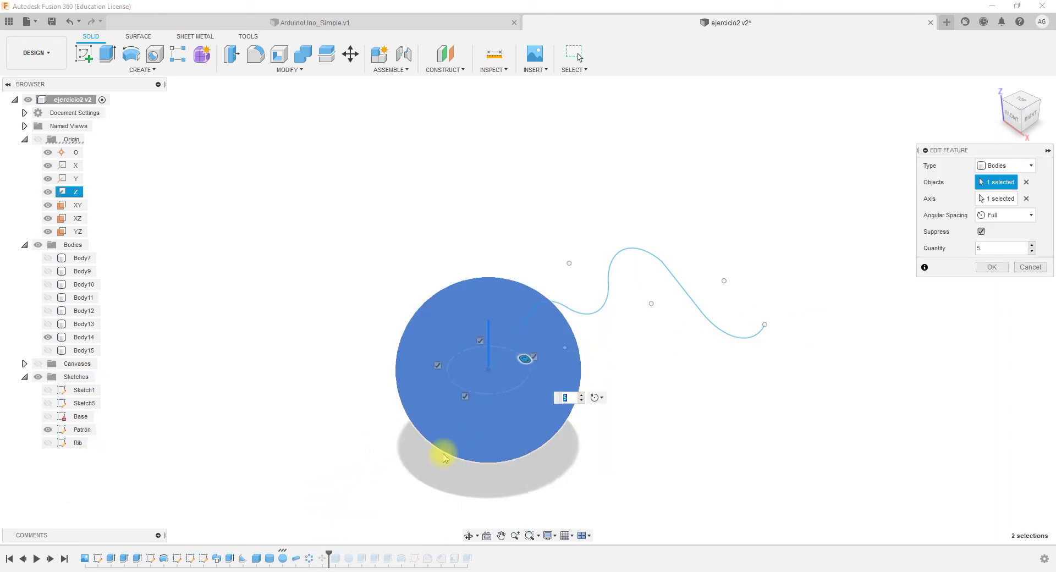
{"action": "left_click", "coordinate": [1036, 269]}
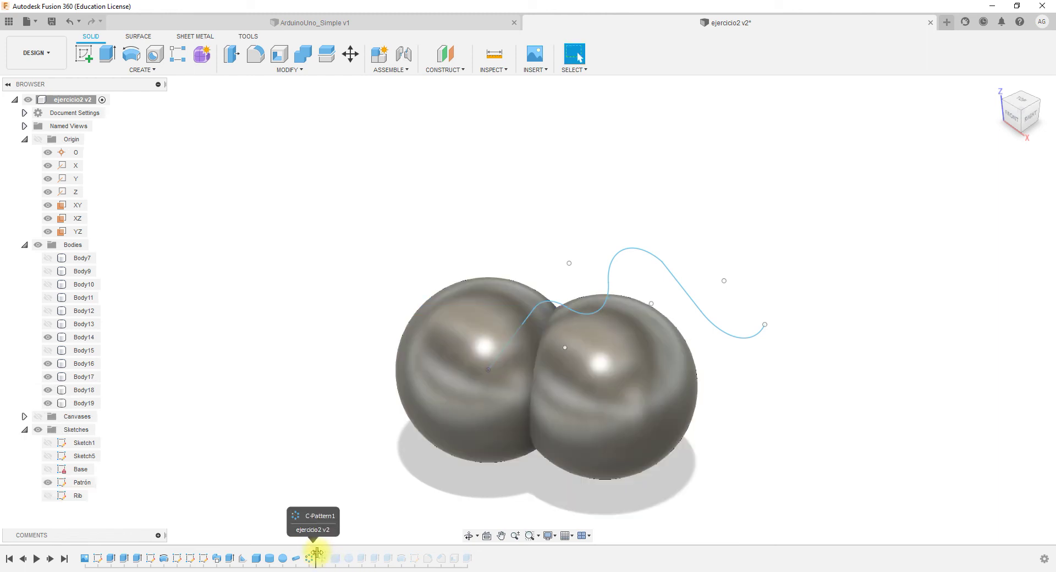
Roll the history back before the circular pattern, move the original sphere 35 mm along X, and roll forward past the pattern.
{"action": "left_click_drag", "start_coordinate": [301, 552], "coordinate": [302, 553]}
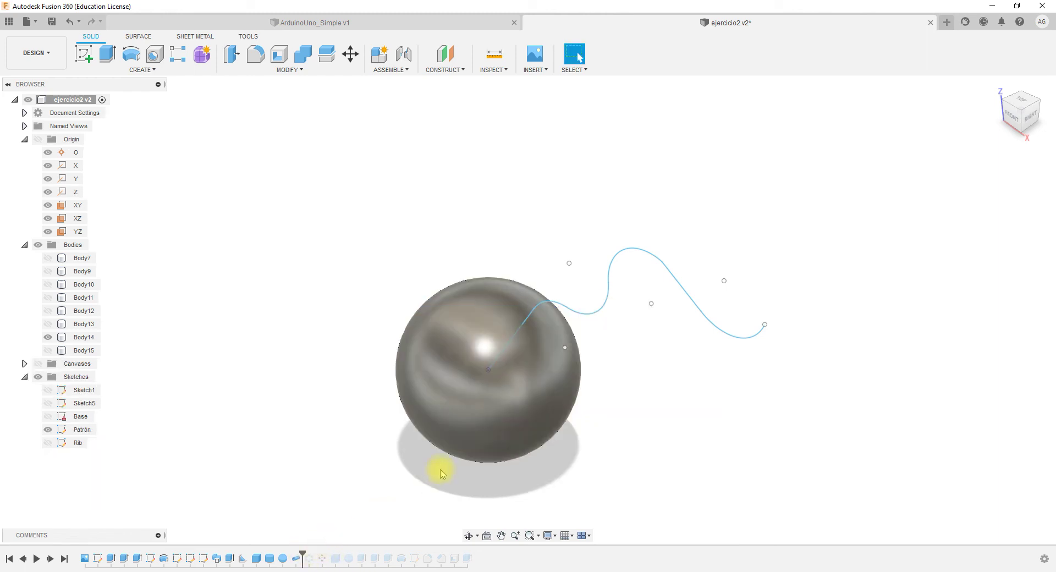
{"action": "left_click", "coordinate": [350, 53]}
{"action": "left_click", "coordinate": [474, 338]}
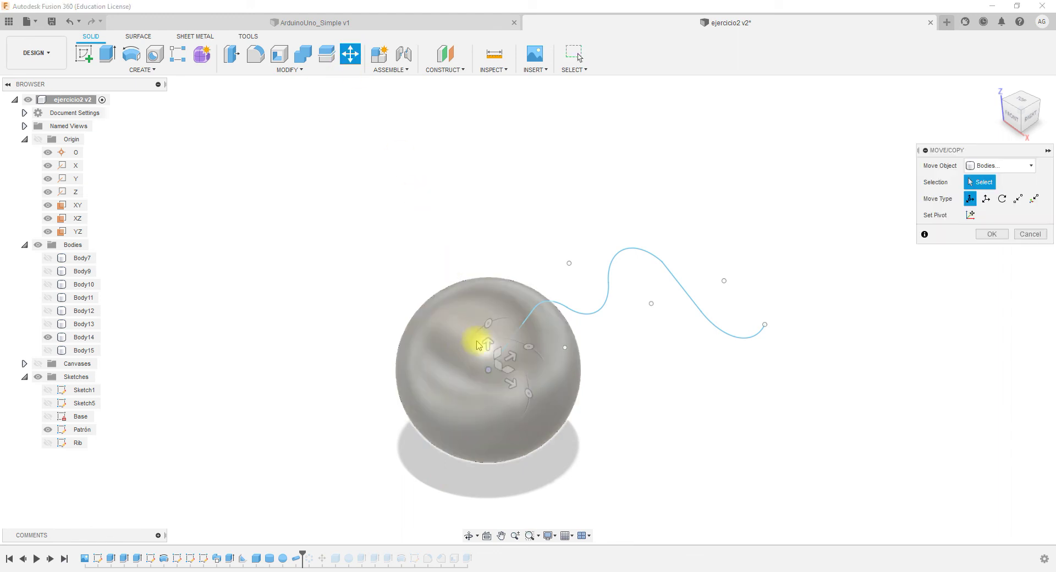
{"action": "left_click", "coordinate": [515, 388]}
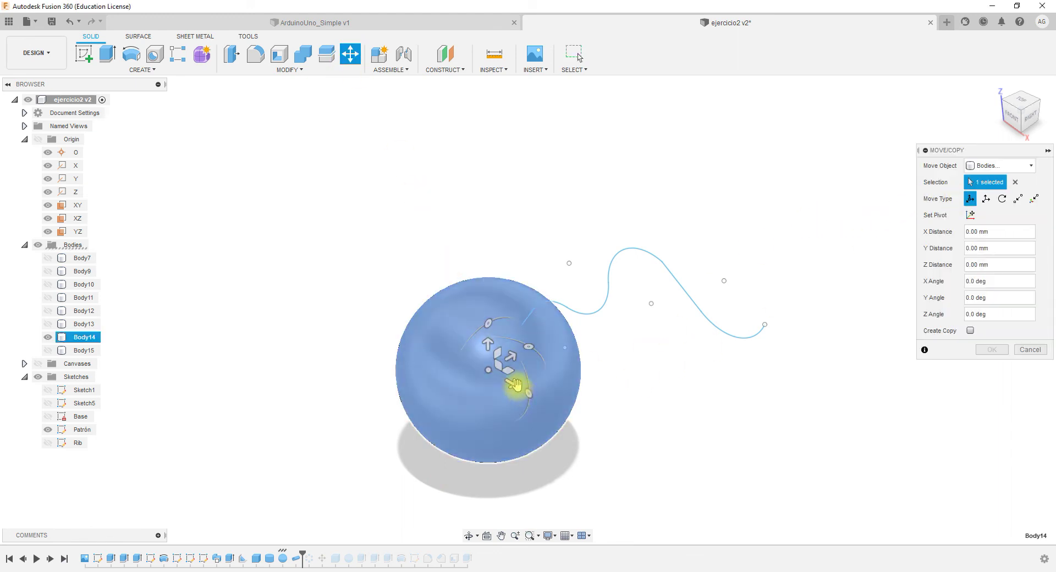
{"action": "left_click_drag", "start_coordinate": [515, 388], "coordinate": [619, 440]}
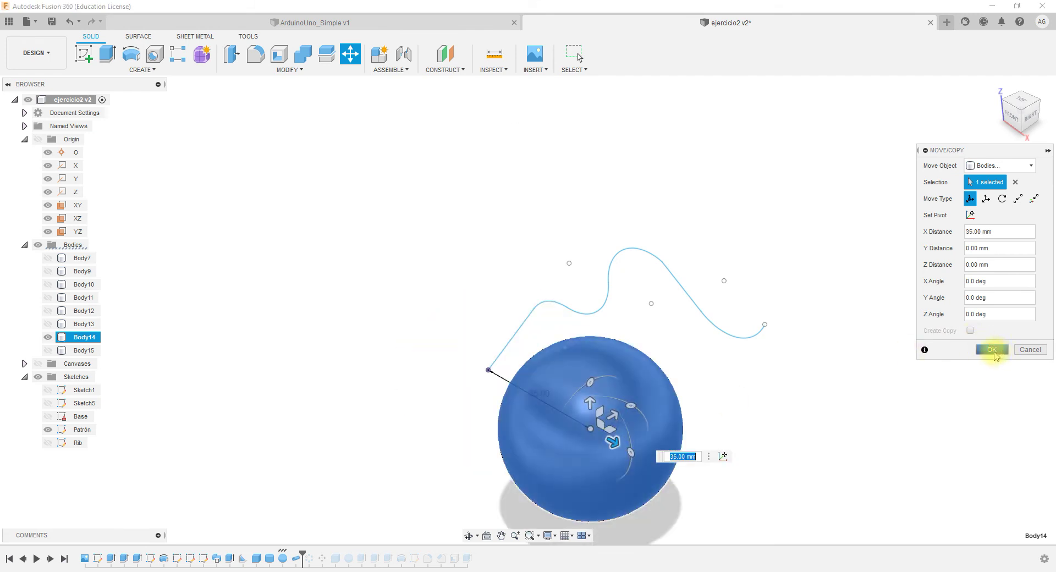
{"action": "left_click", "coordinate": [994, 352]}
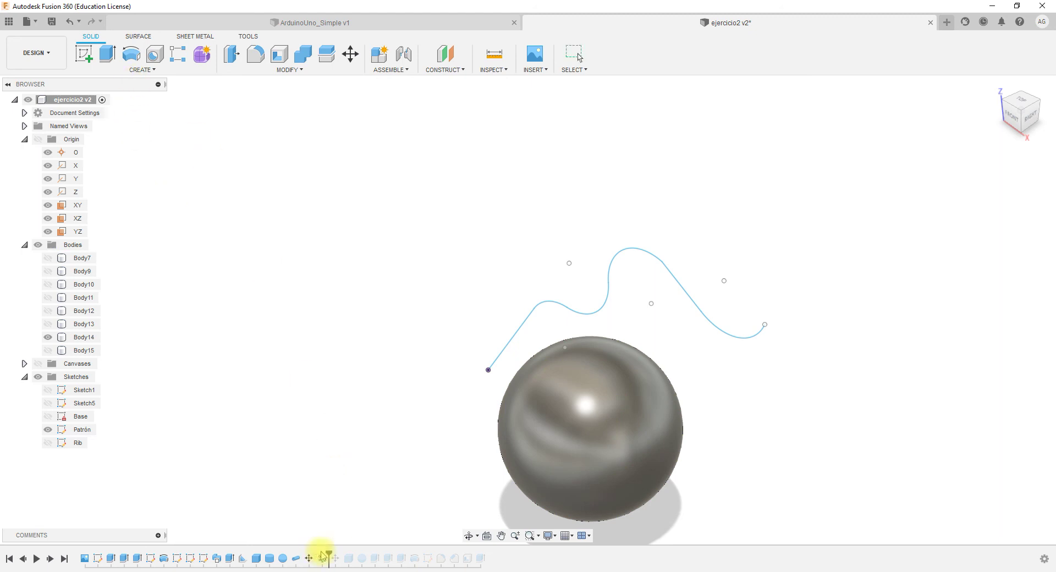
{"action": "left_click_drag", "start_coordinate": [319, 556], "coordinate": [325, 555]}
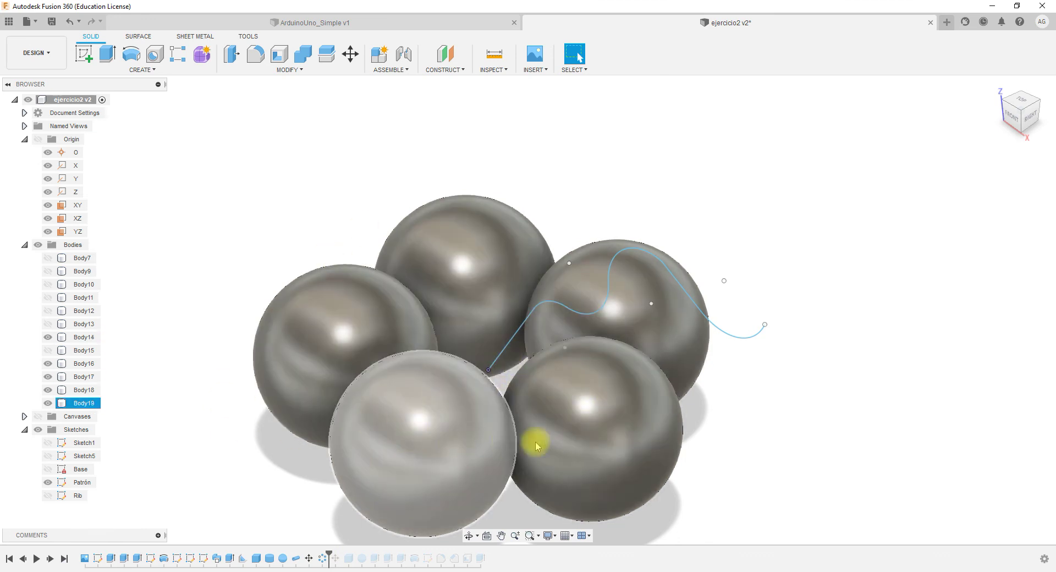
Highlight each of the patterned sphere copies, Body16 to Body19, in turn to identify them.
{"action": "left_click", "coordinate": [141, 71]}
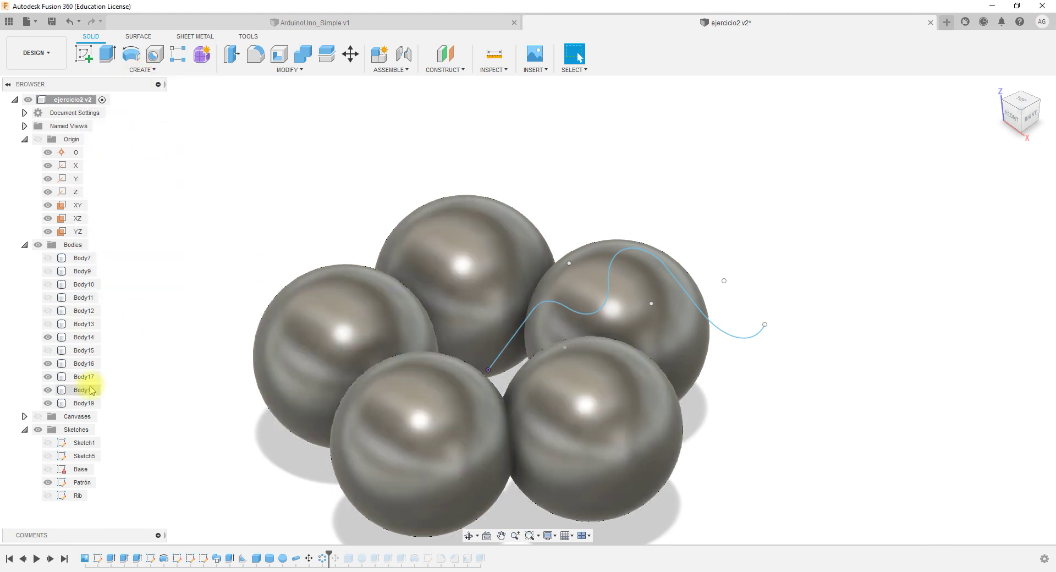
{"action": "left_click", "coordinate": [82, 363]}
{"action": "left_click", "coordinate": [83, 377]}
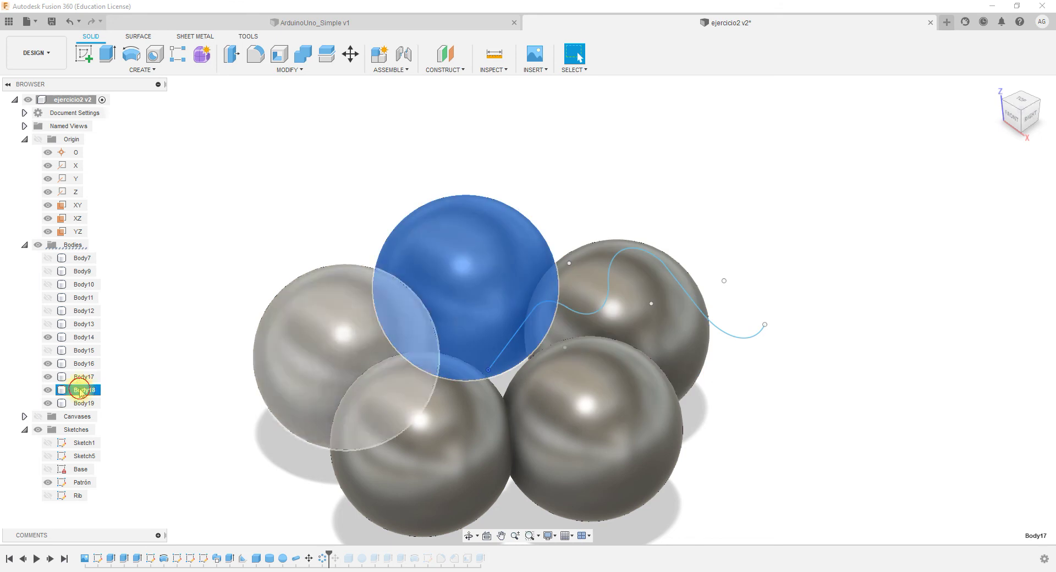
{"action": "left_click", "coordinate": [82, 390]}
{"action": "left_click", "coordinate": [82, 404]}
Edit the circular pattern of the sphere and set its quantity to 3, keeping full angular spacing.
{"action": "left_click", "coordinate": [330, 547]}
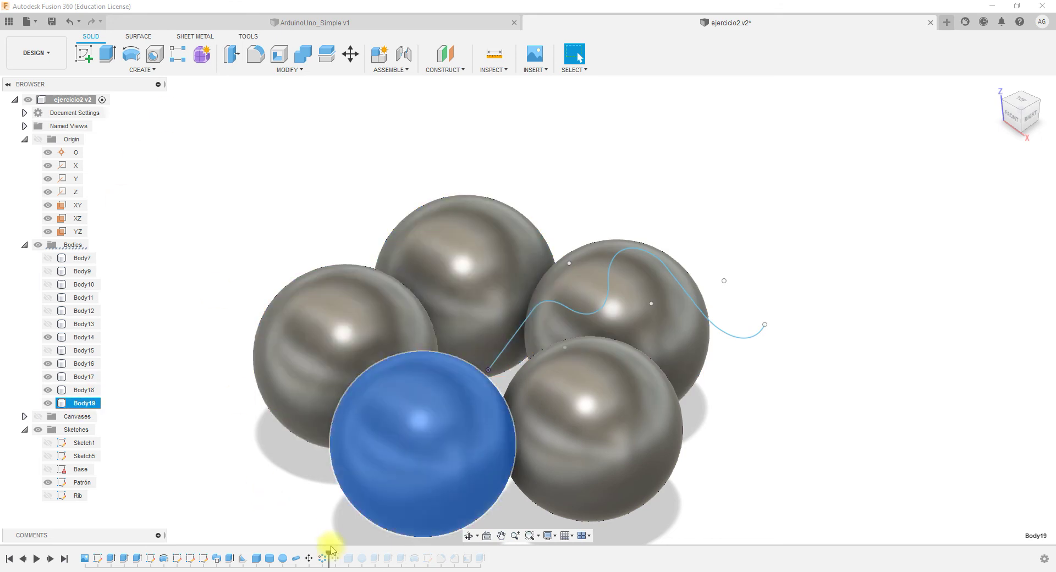
{"action": "left_click", "coordinate": [323, 558]}
{"action": "right_click", "coordinate": [323, 559]}
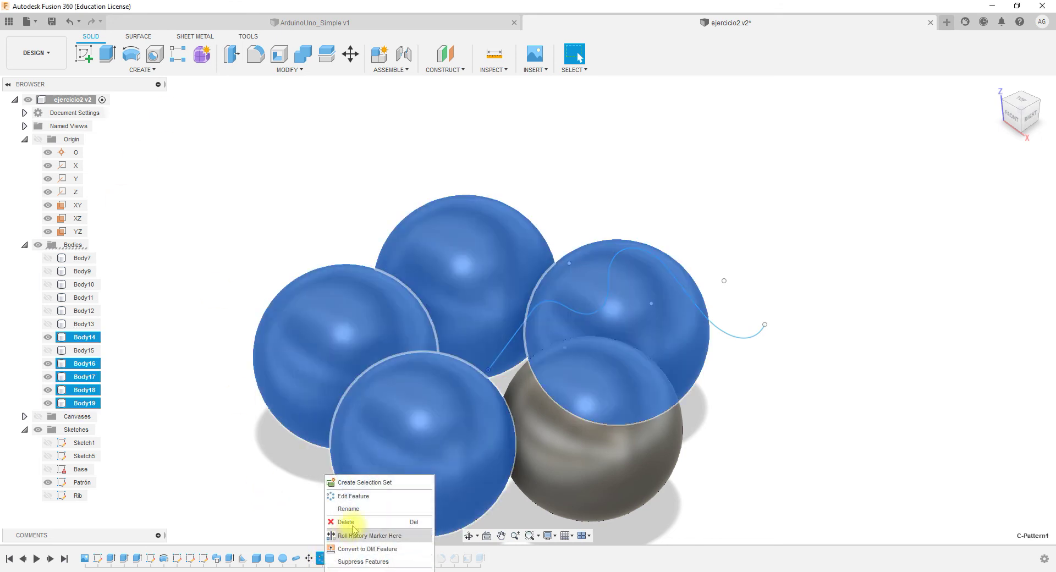
{"action": "left_click", "coordinate": [355, 496]}
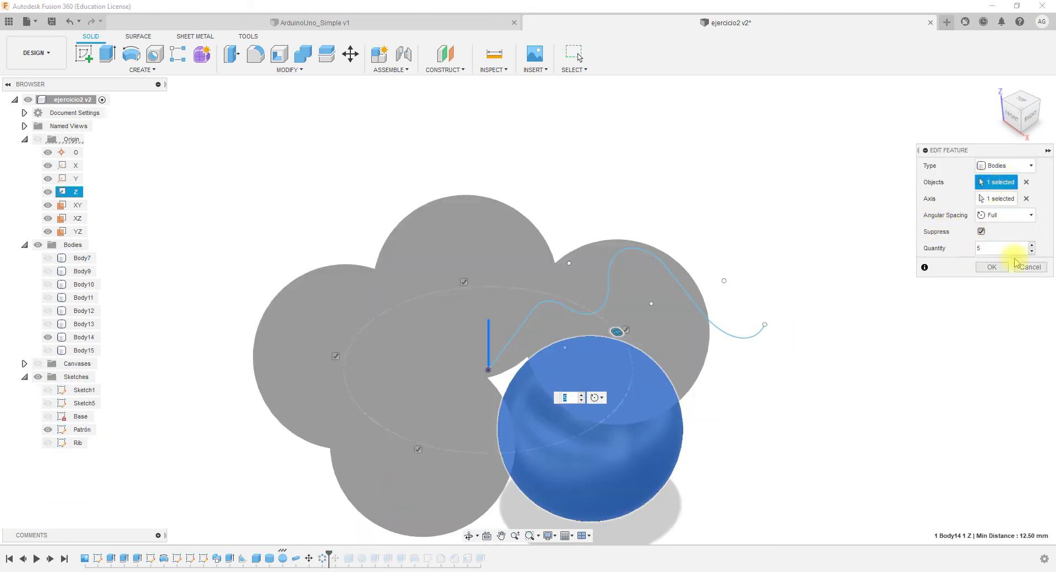
{"action": "left_click", "coordinate": [1032, 251]}
{"action": "left_click", "coordinate": [1032, 251]}
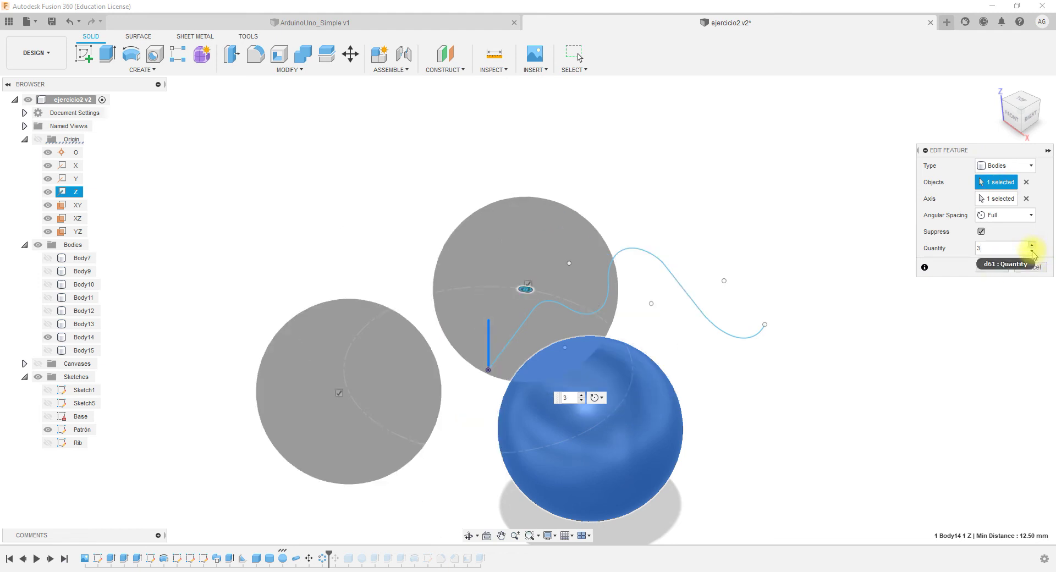
{"action": "left_click", "coordinate": [1032, 251]}
{"action": "left_click", "coordinate": [1032, 245]}
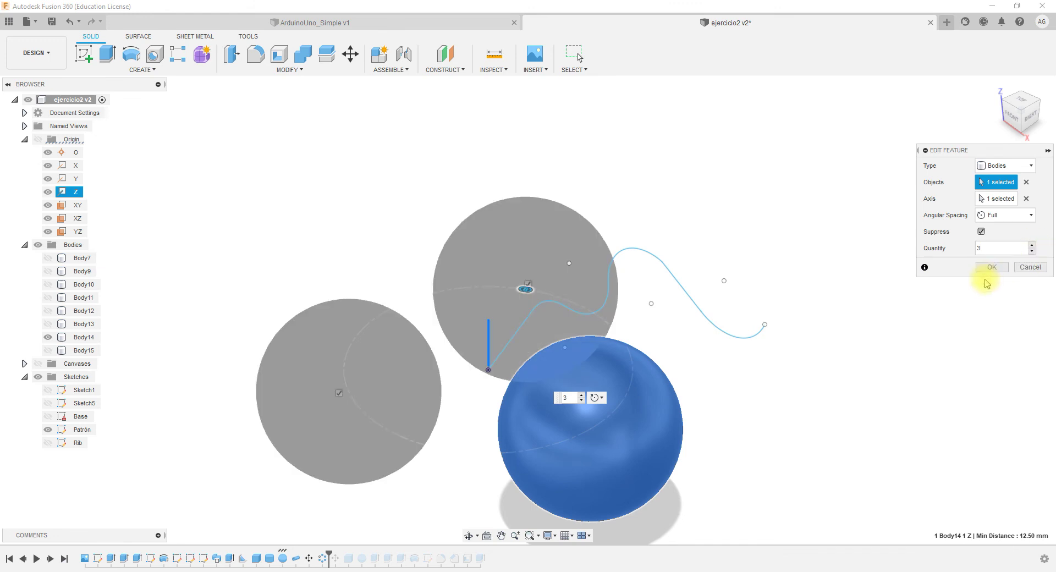
{"action": "left_click", "coordinate": [993, 266]}
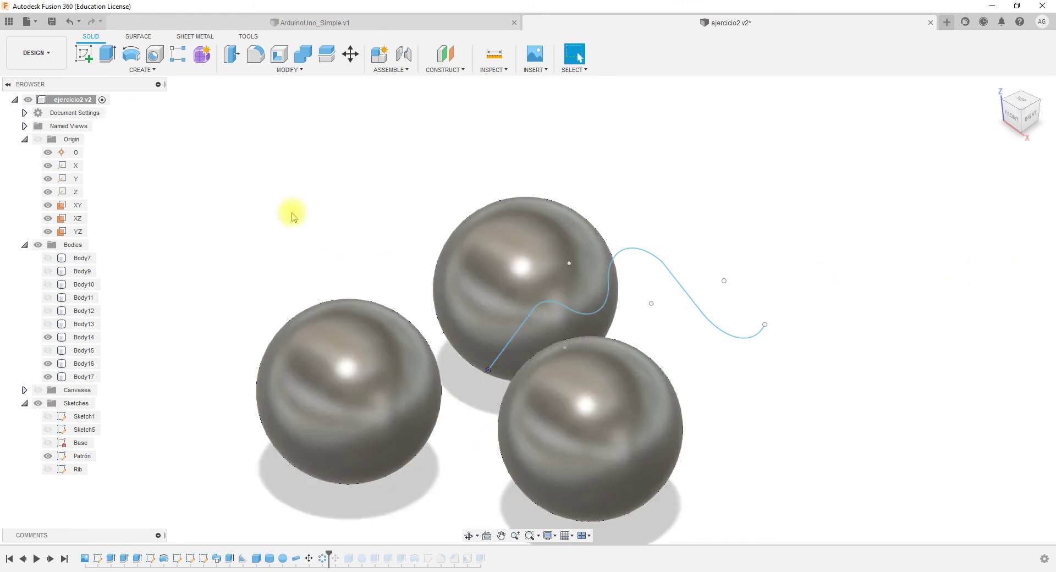
{"action": "left_click", "coordinate": [145, 70]}
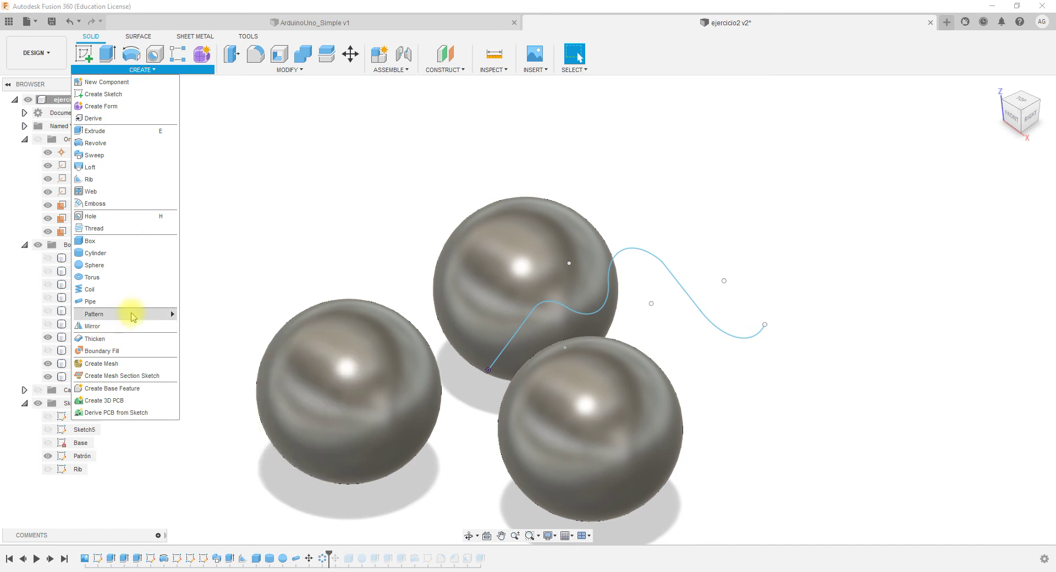
{"action": "mouse_move", "coordinate": [160, 312]}
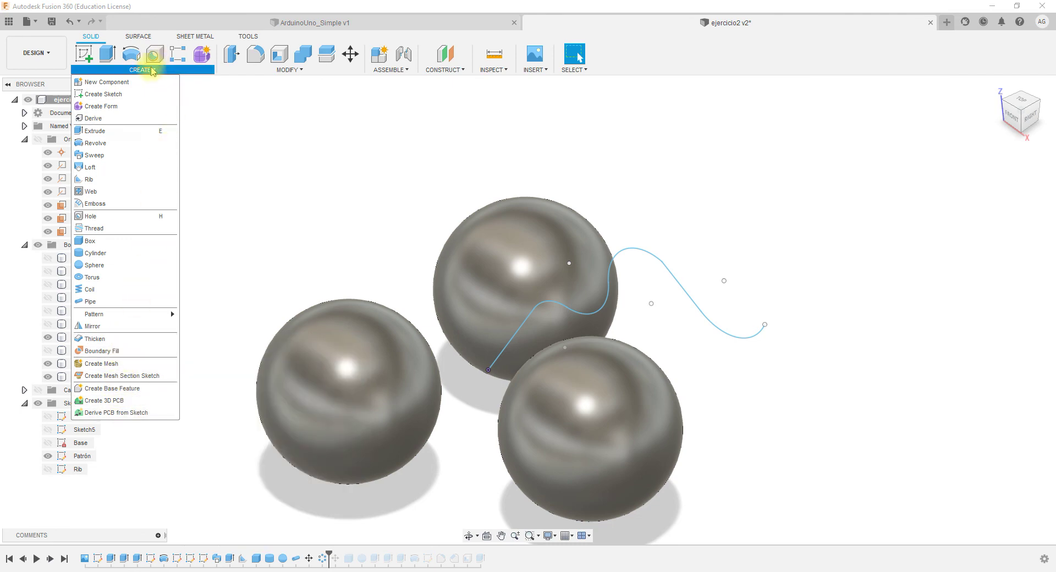
{"action": "left_click", "coordinate": [150, 69]}
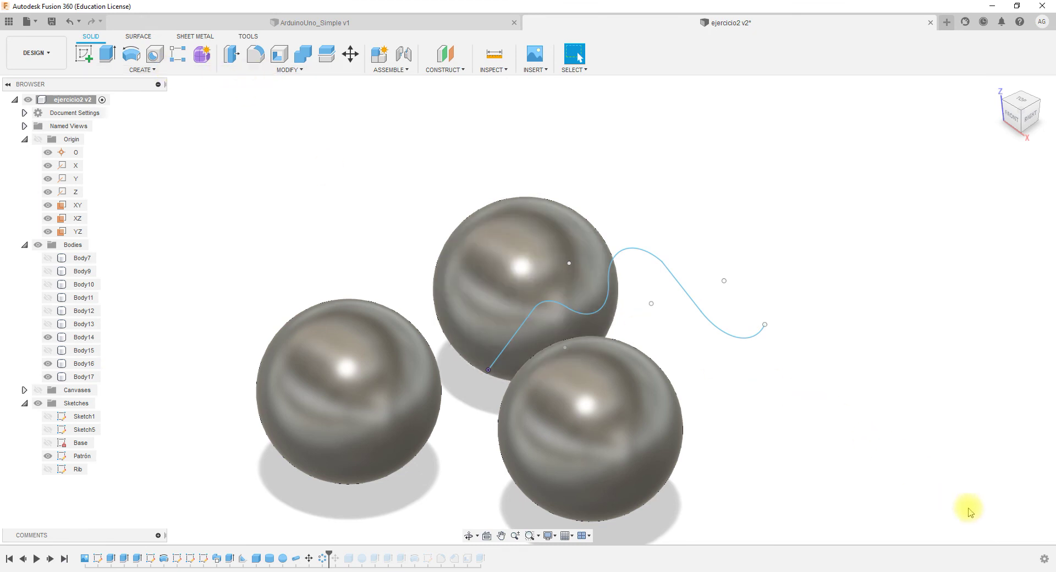